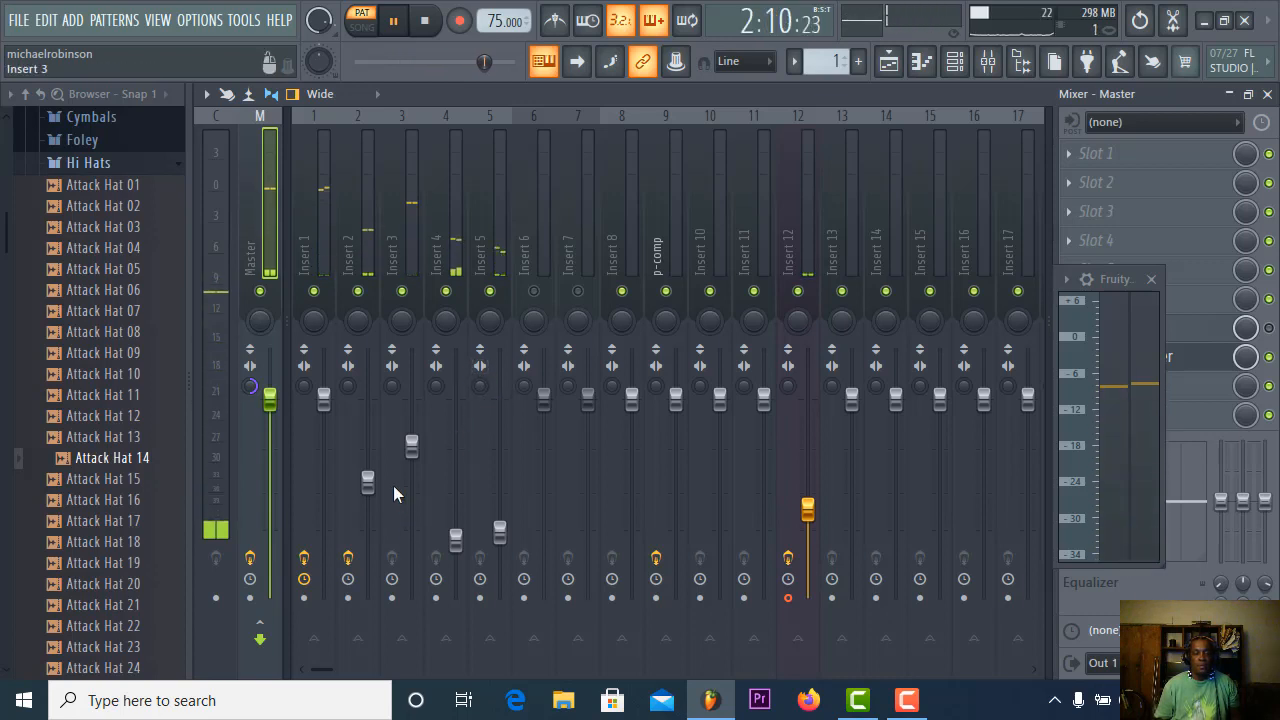
- Stop playback and isolate Insert 1 by muting Inserts 2, 3, 4 and 5 in the mixer
{"action": "left_click_drag", "start_coordinate": [476, 61], "coordinate": [424, 56]}
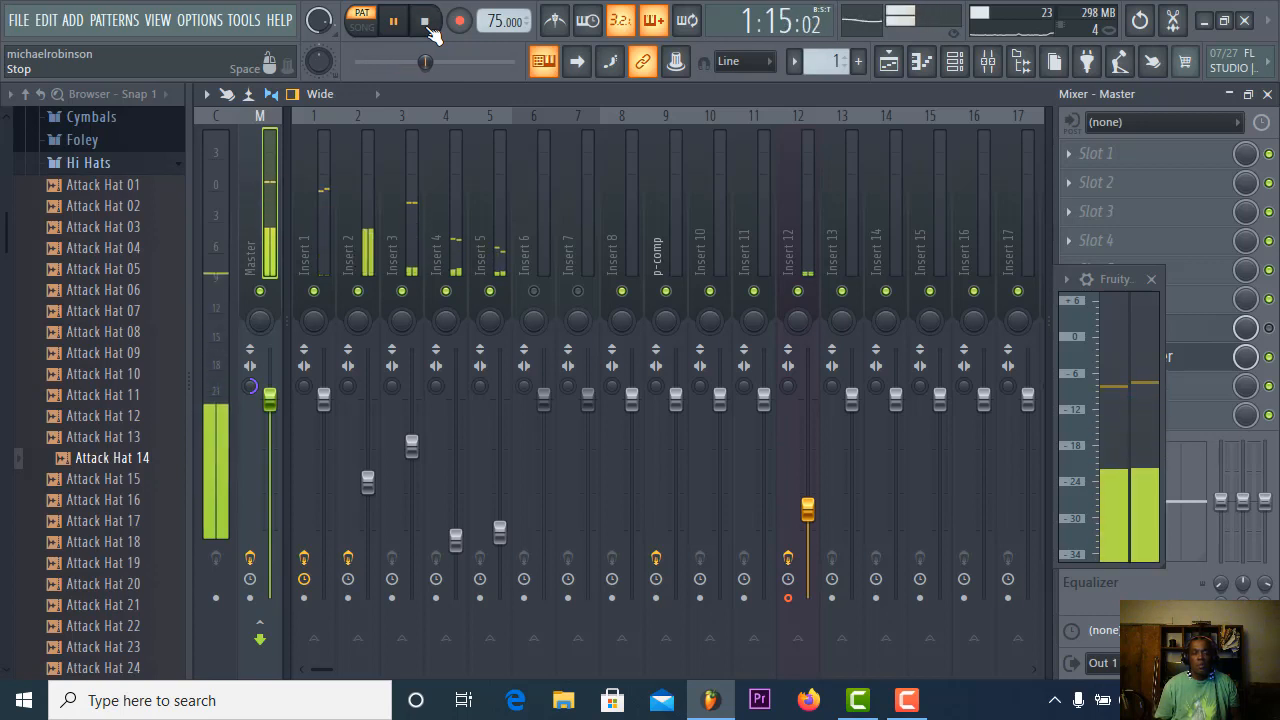
{"action": "left_click", "coordinate": [426, 24]}
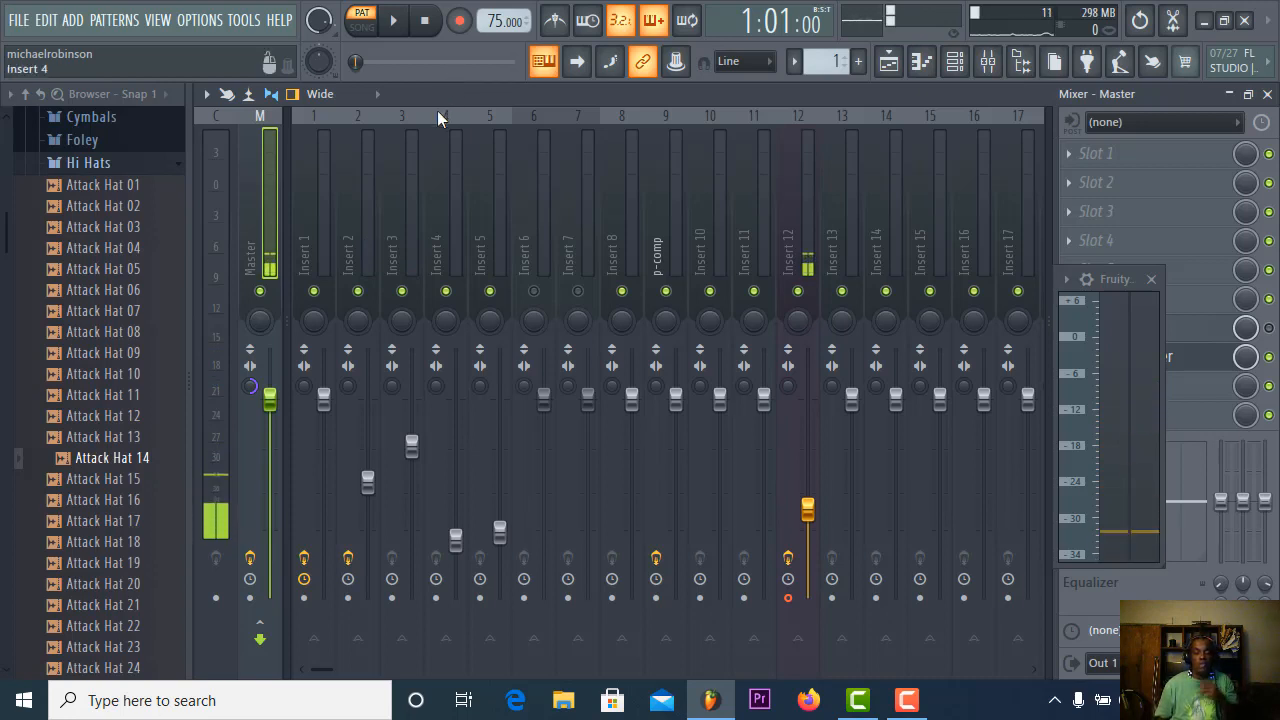
{"action": "left_click", "coordinate": [322, 234]}
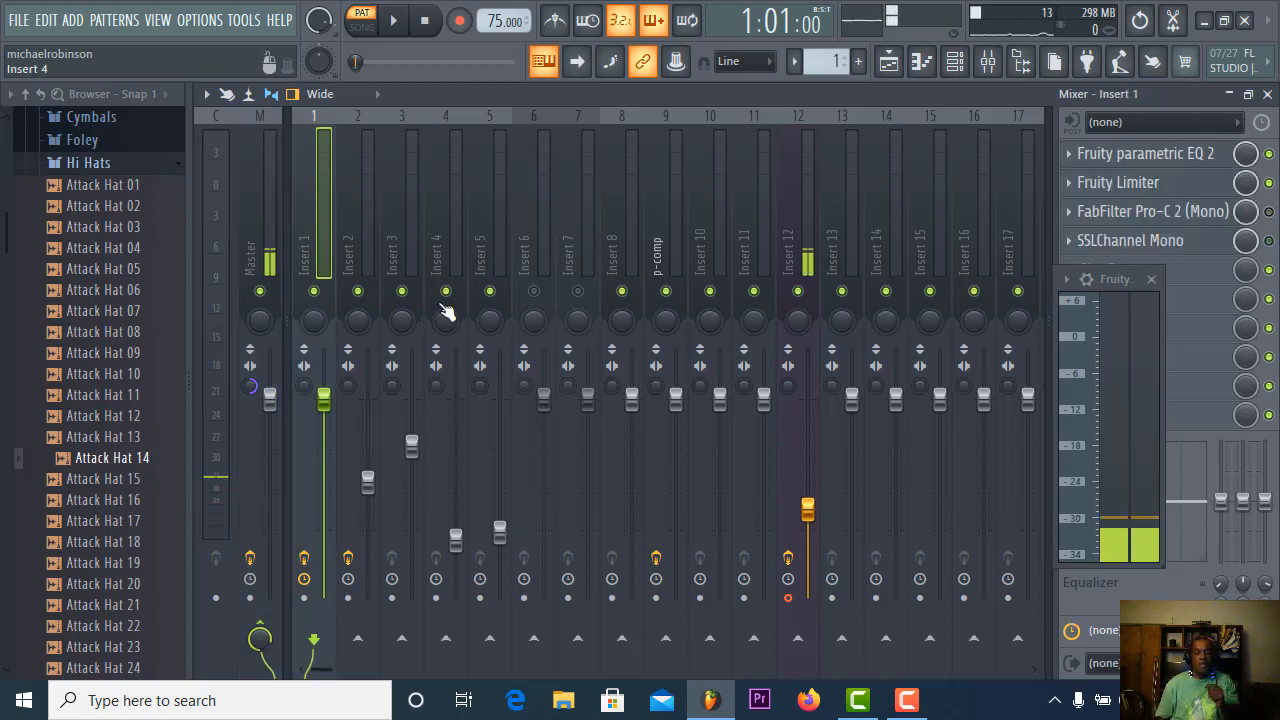
{"action": "left_click", "coordinate": [489, 291]}
{"action": "left_click", "coordinate": [401, 291]}
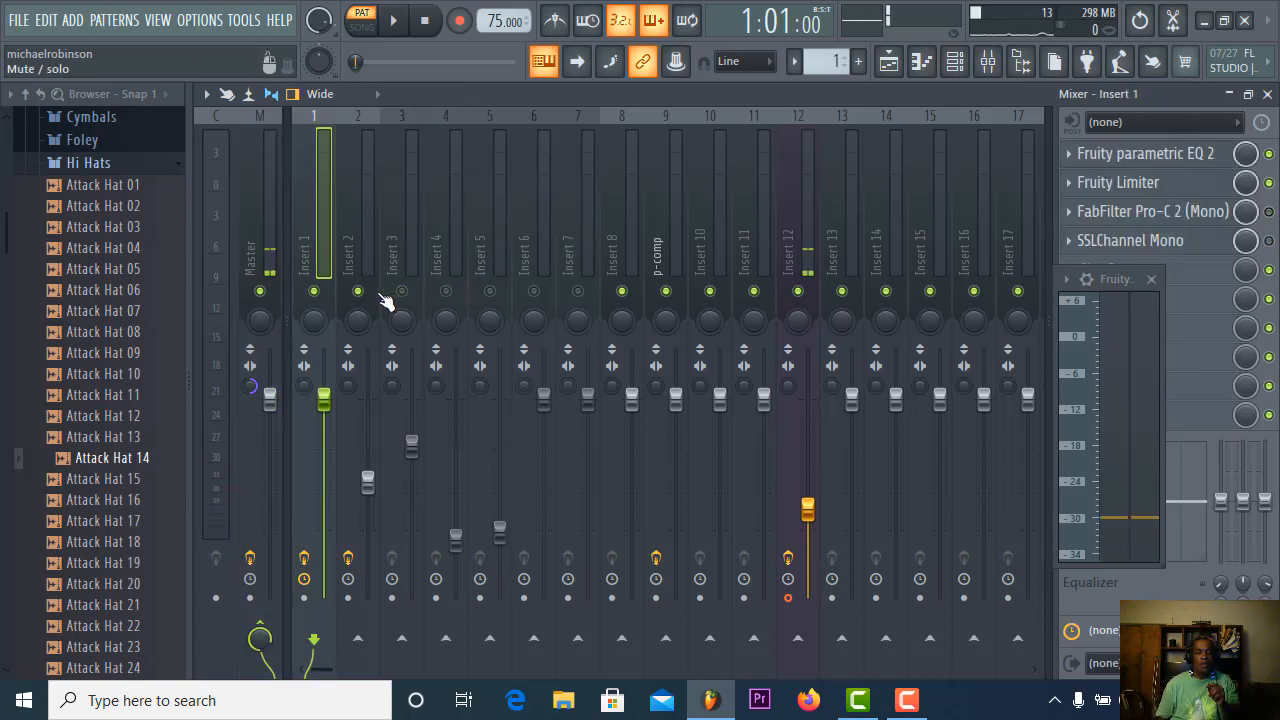
{"action": "left_click", "coordinate": [357, 291]}
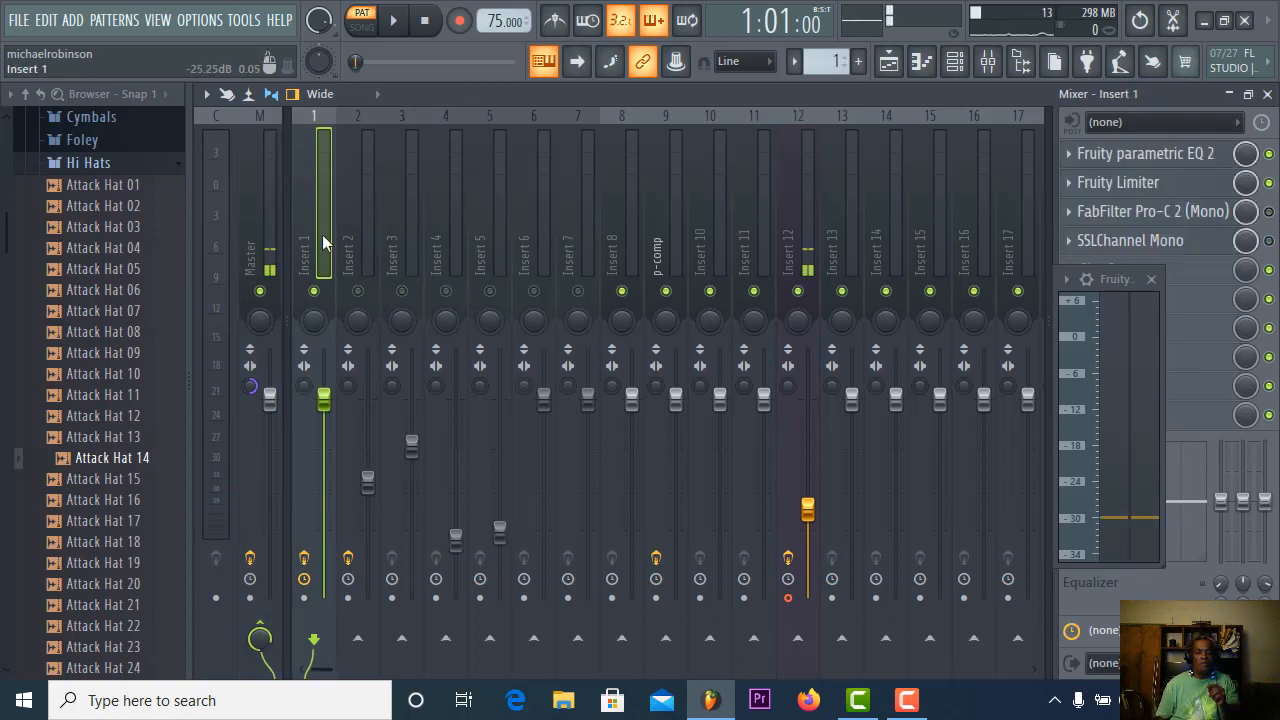
- Check which effect is loaded on the p-comp mixer track and view its Fruity Compressor settings
{"action": "left_click", "coordinate": [655, 224]}
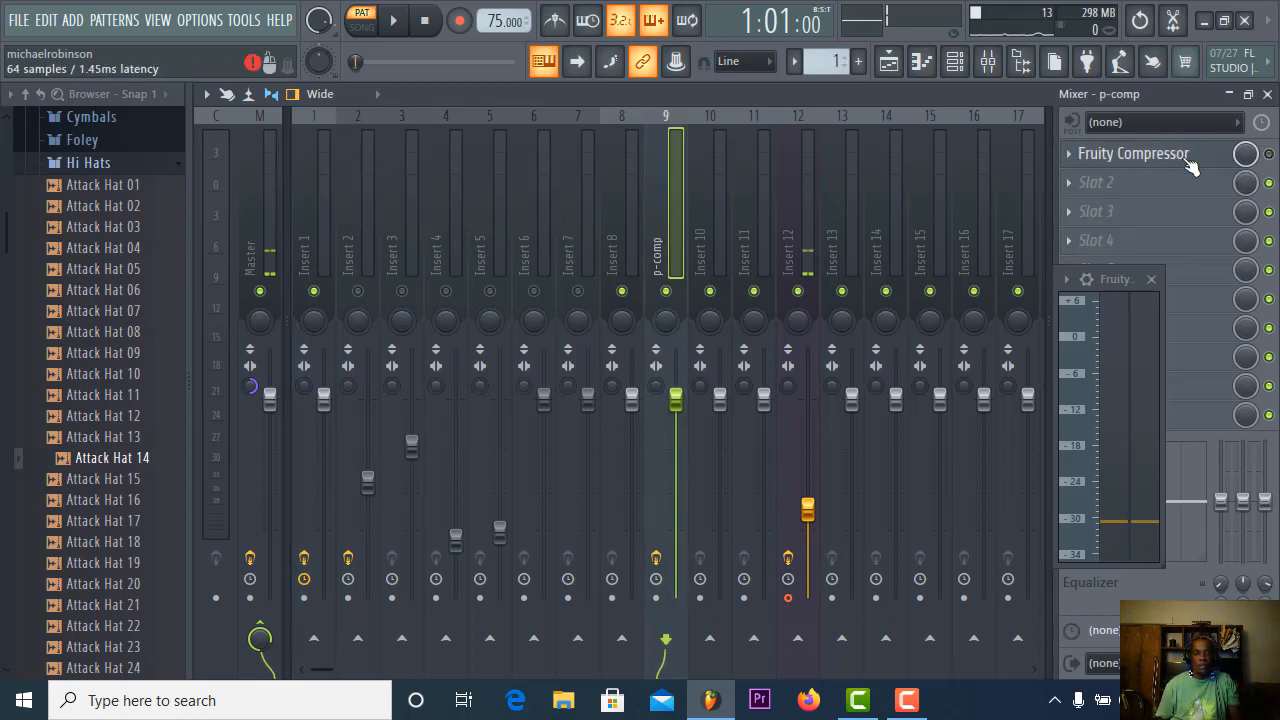
{"action": "left_click", "coordinate": [1133, 154]}
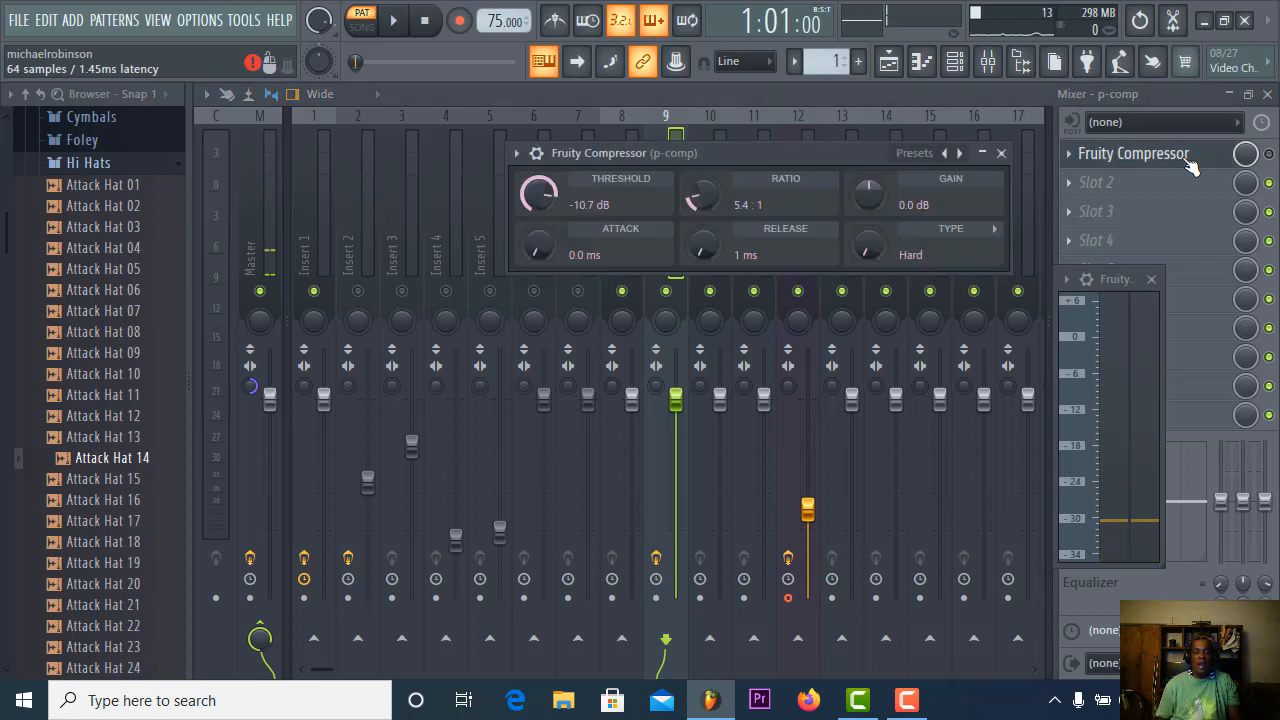
{"action": "left_click", "coordinate": [1000, 155]}
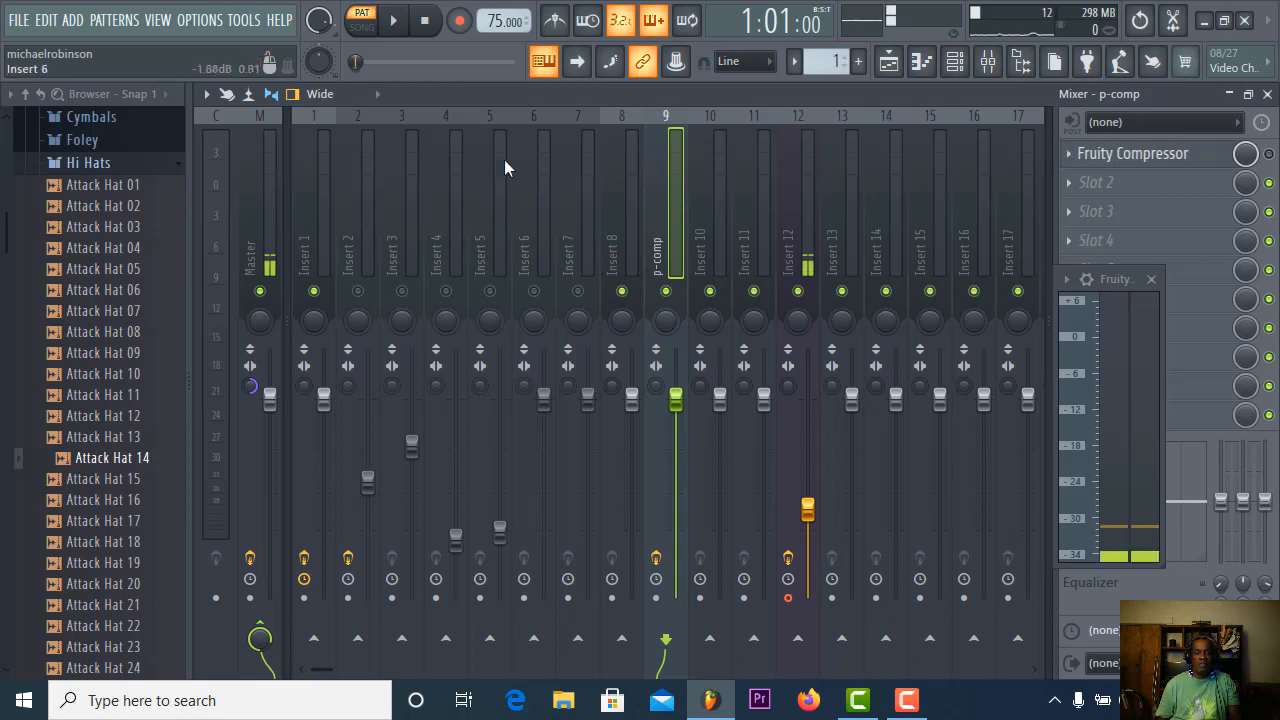
- Play the isolated Insert 1 and check its level on the Master and on its own track
{"action": "left_click", "coordinate": [317, 211]}
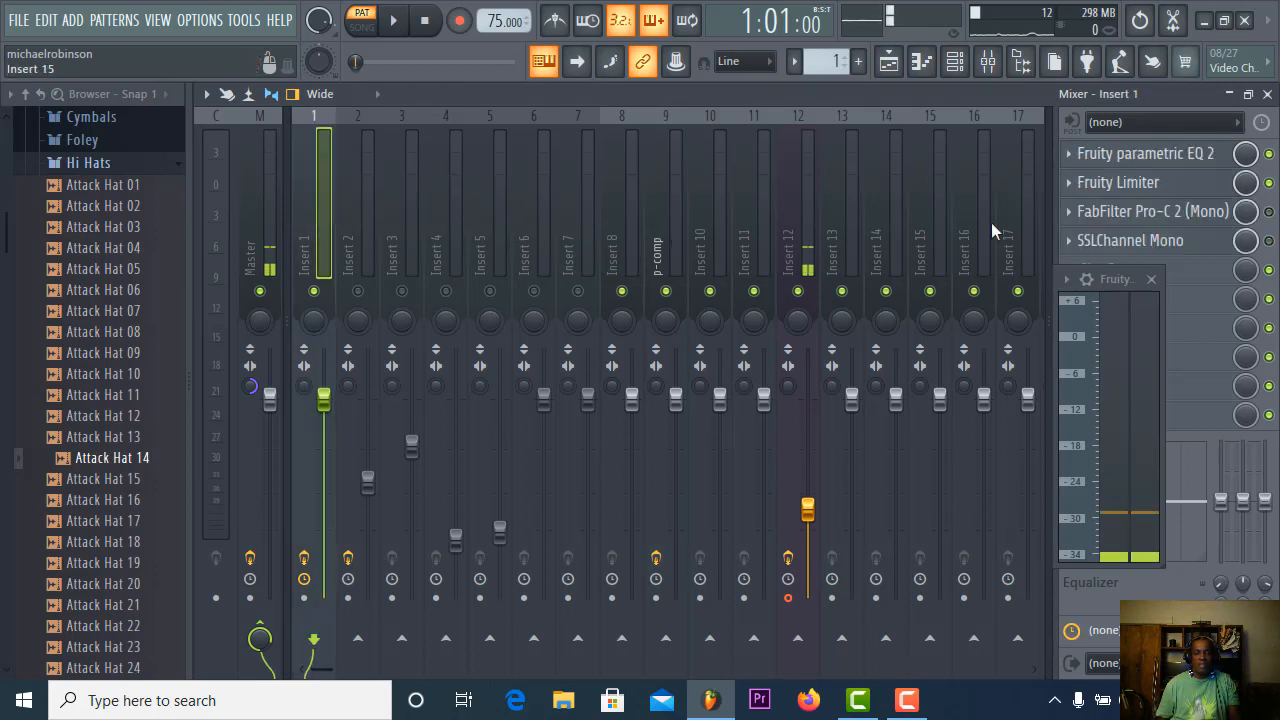
{"action": "left_click", "coordinate": [266, 232]}
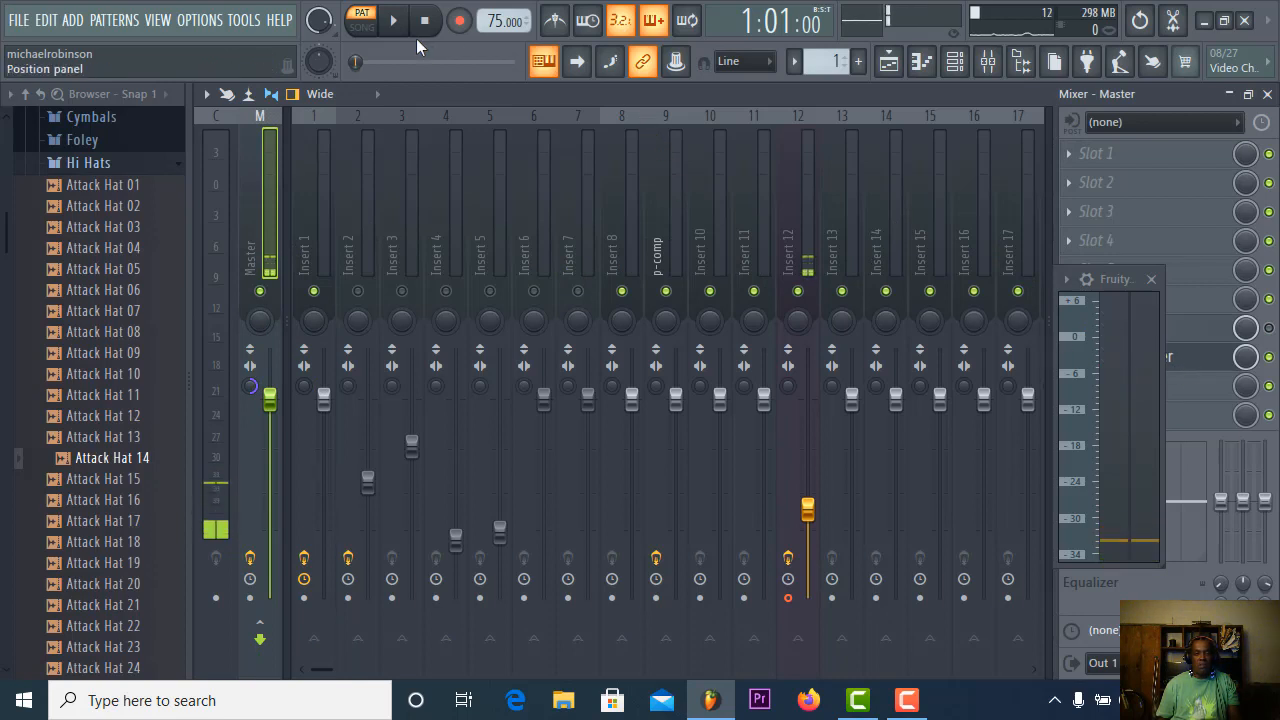
{"action": "left_click", "coordinate": [395, 22]}
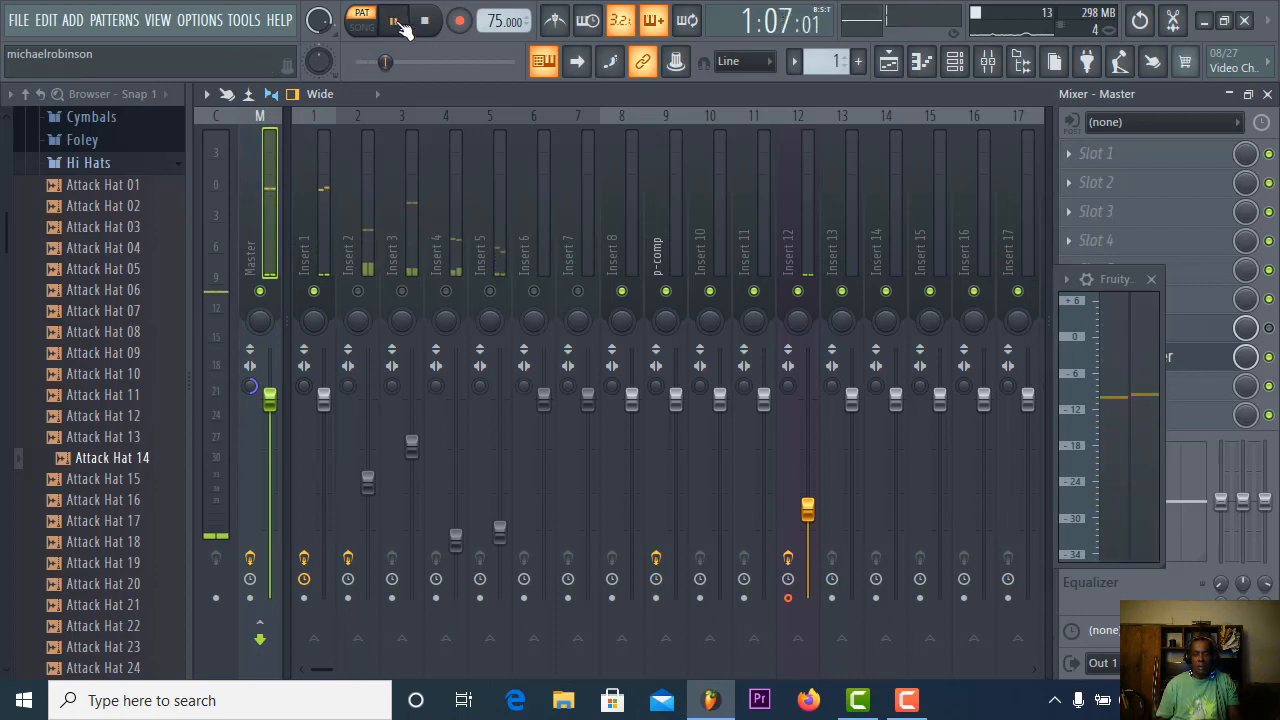
{"action": "left_click", "coordinate": [399, 24]}
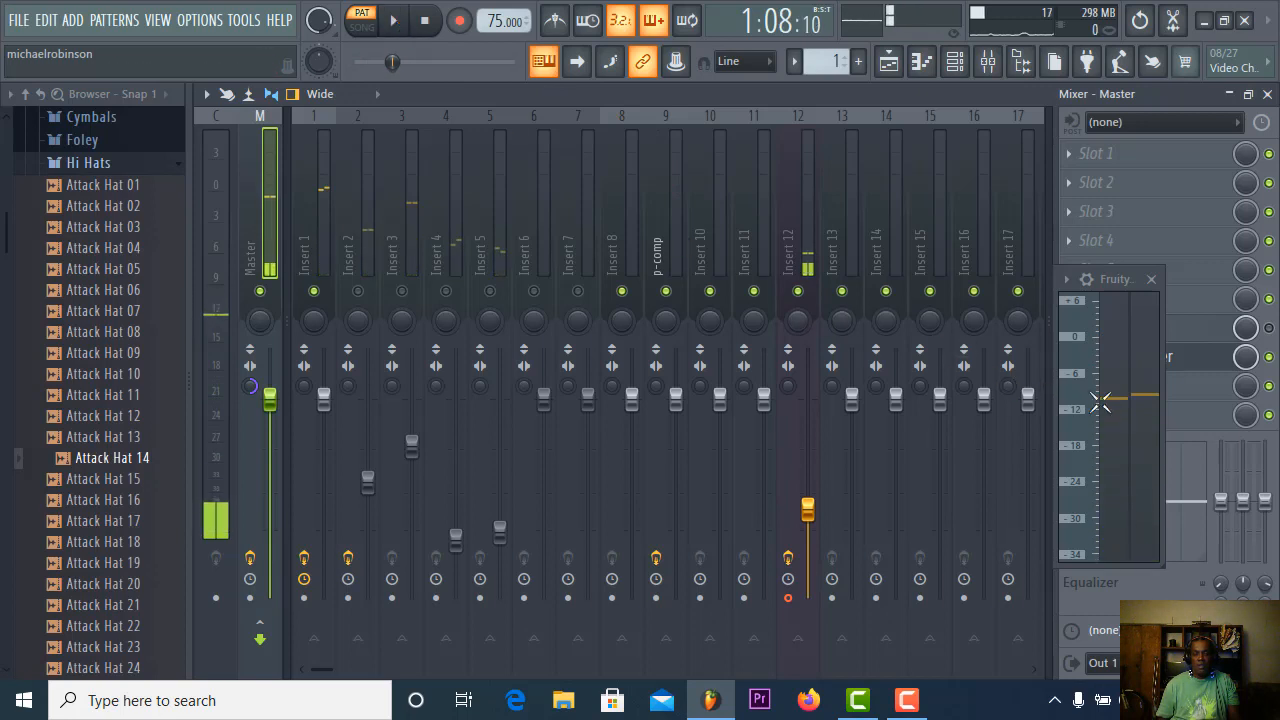
{"action": "left_click", "coordinate": [317, 235]}
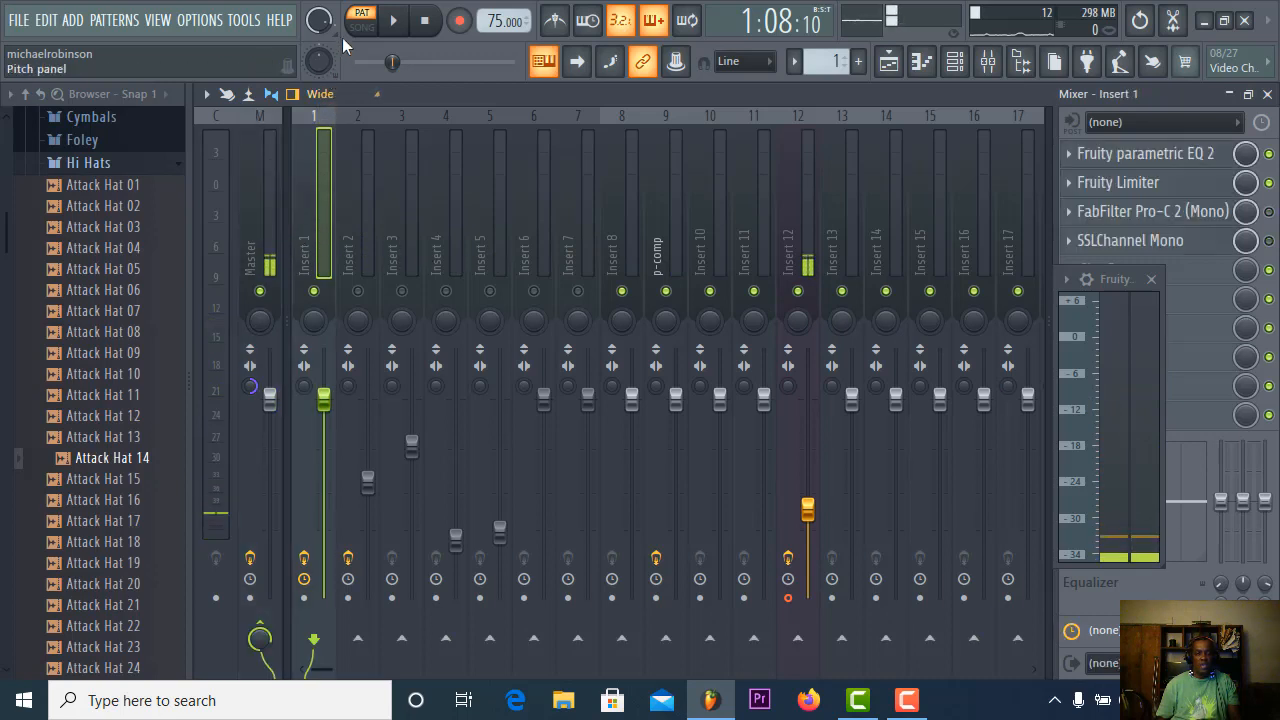
{"action": "left_click", "coordinate": [391, 25]}
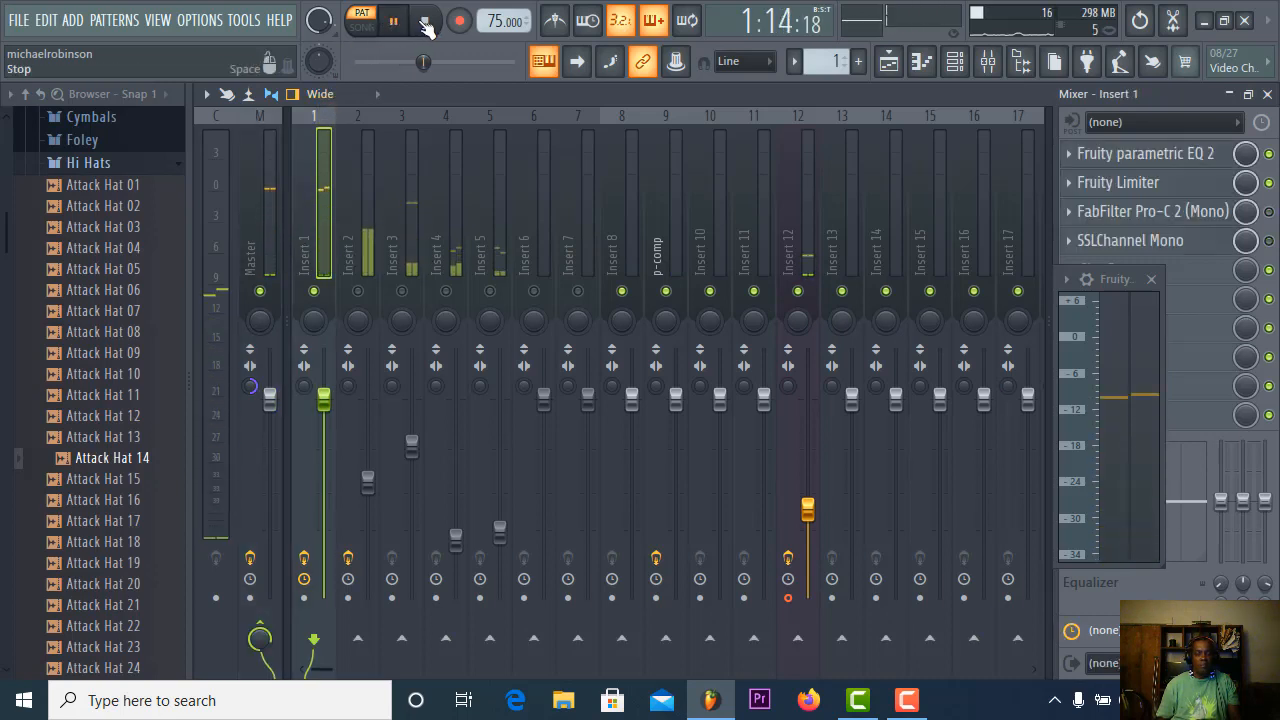
{"action": "left_click", "coordinate": [427, 25]}
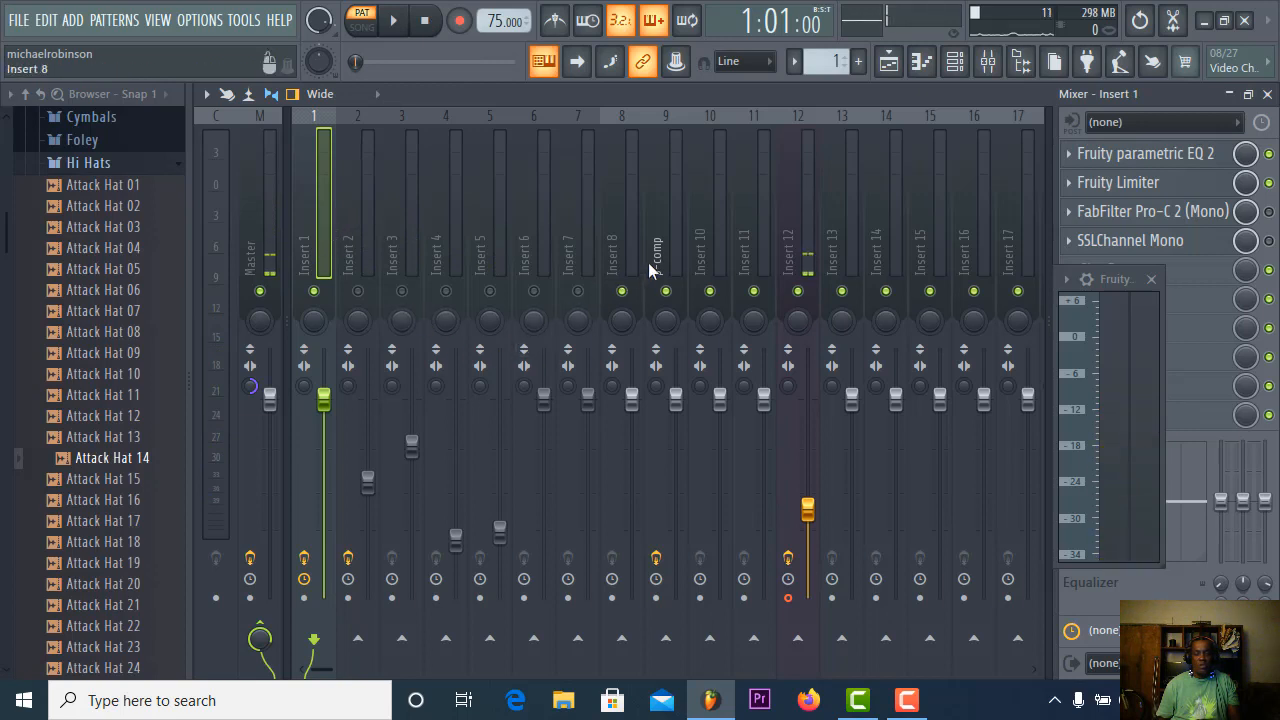
- Route Insert 1 to the p-comp track as an additional send and set the send level to 0%
{"action": "right_click", "coordinate": [665, 638]}
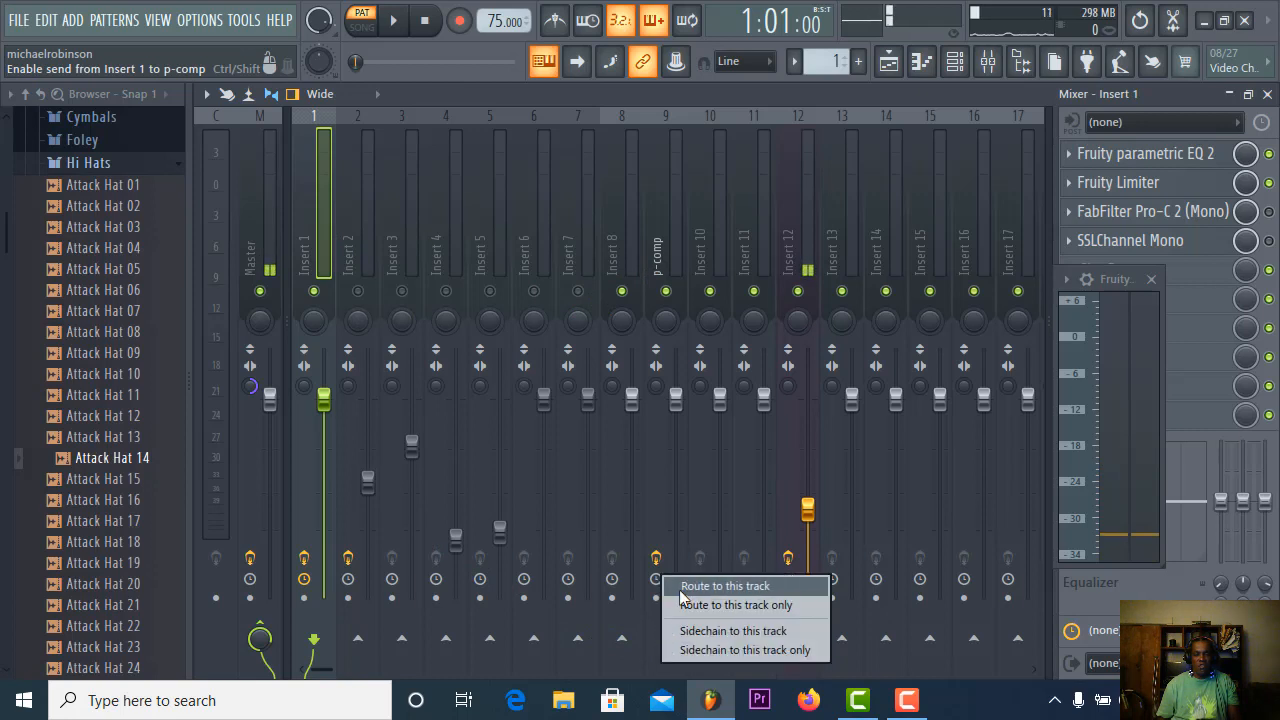
{"action": "left_click", "coordinate": [681, 590]}
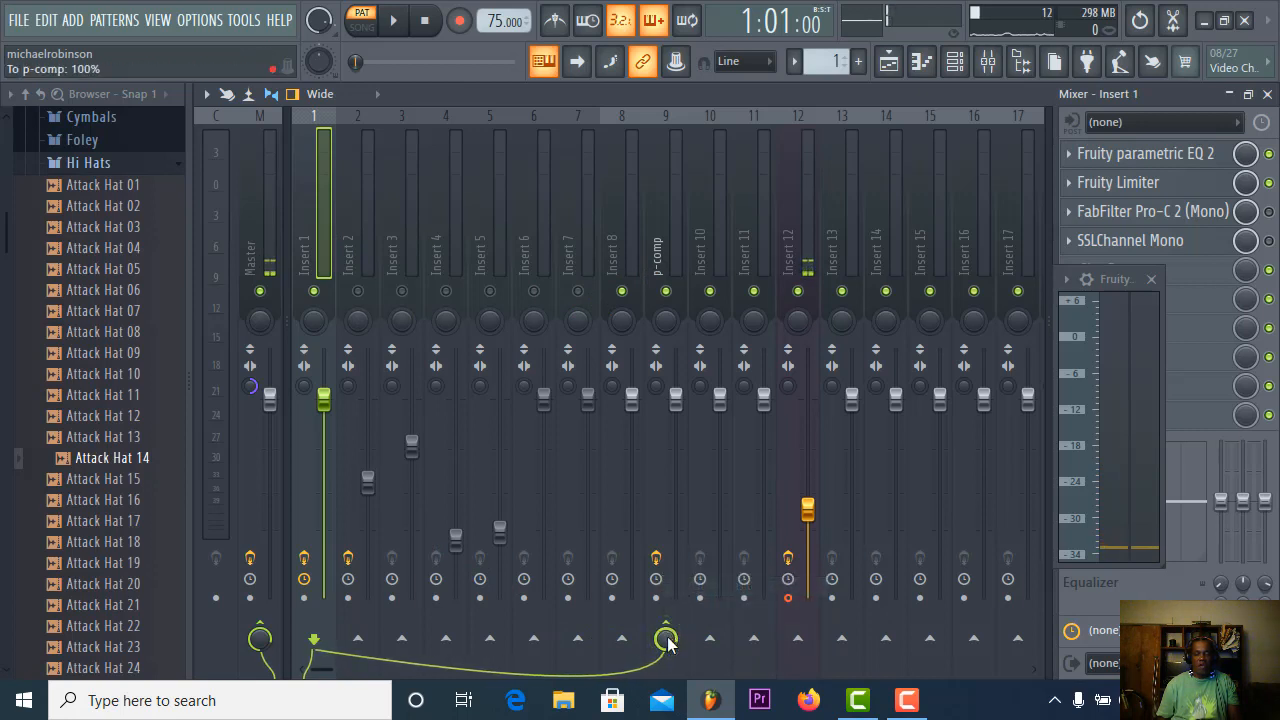
{"action": "left_click_drag", "start_coordinate": [665, 638], "coordinate": [665, 668]}
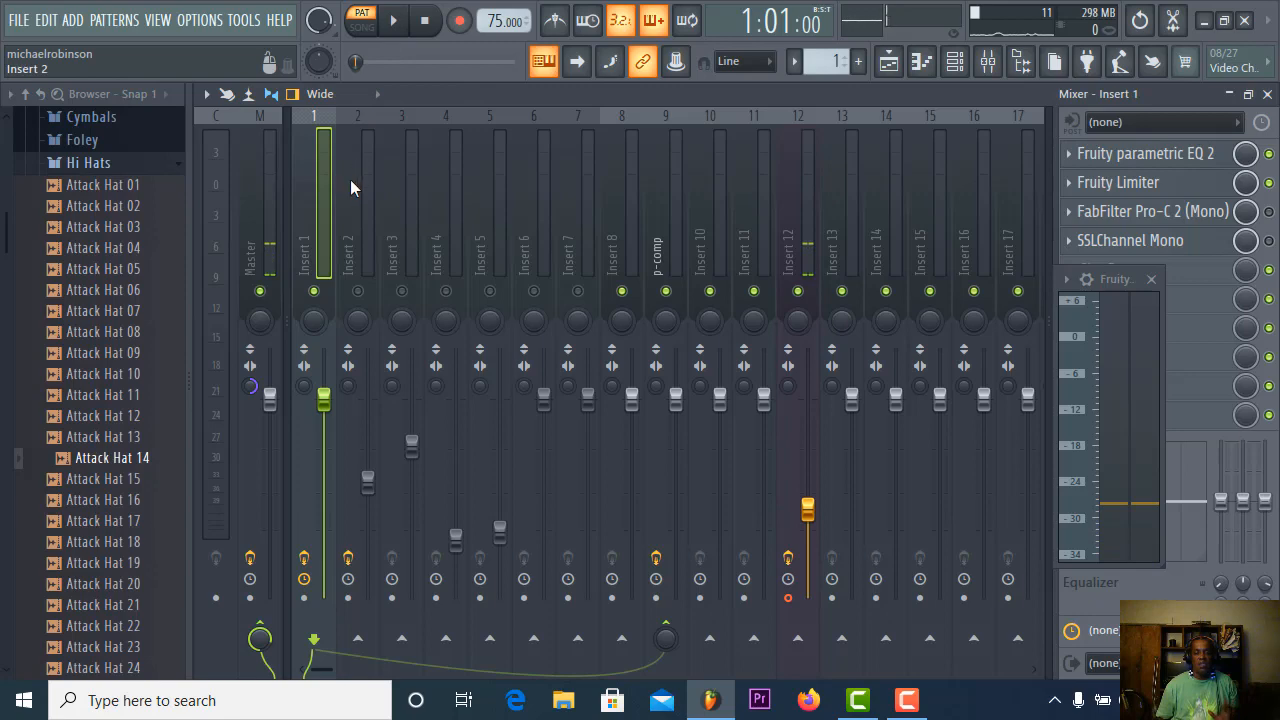
- Review the Fruity parametric EQ 2 curve and the Fruity Limiter settings on Insert 1
{"action": "left_click", "coordinate": [1165, 157]}
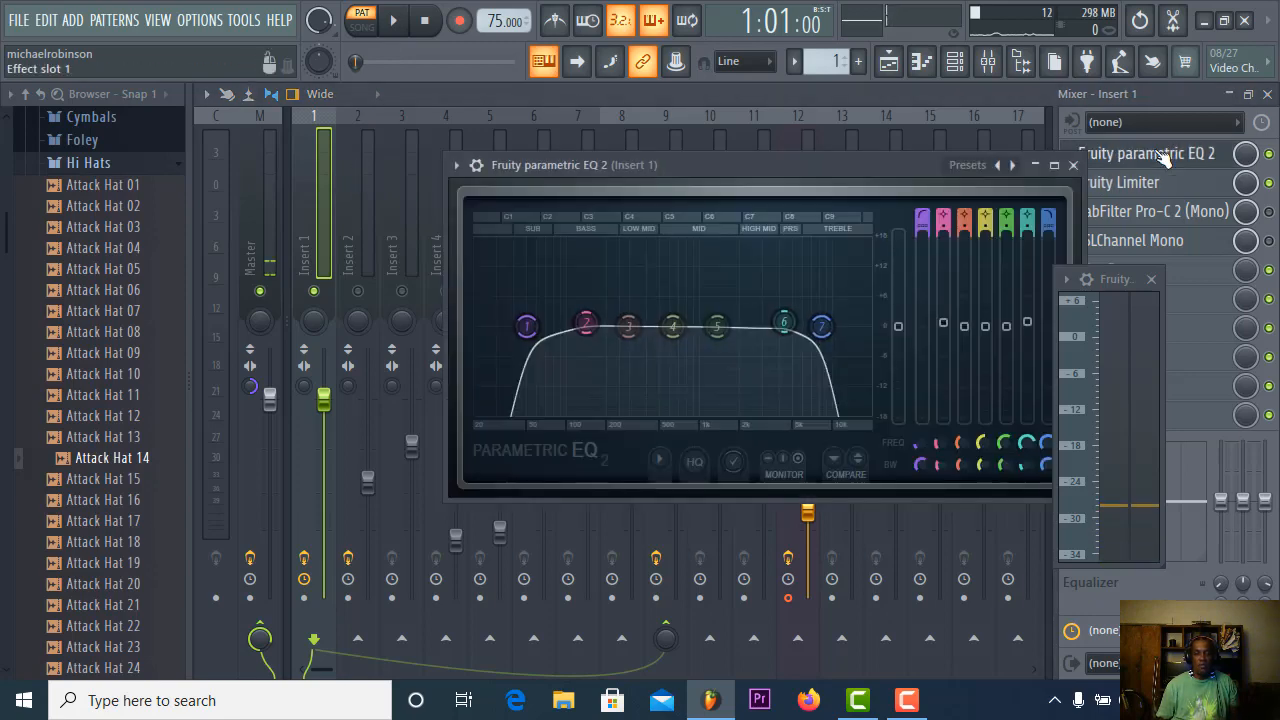
{"action": "left_click", "coordinate": [1163, 184]}
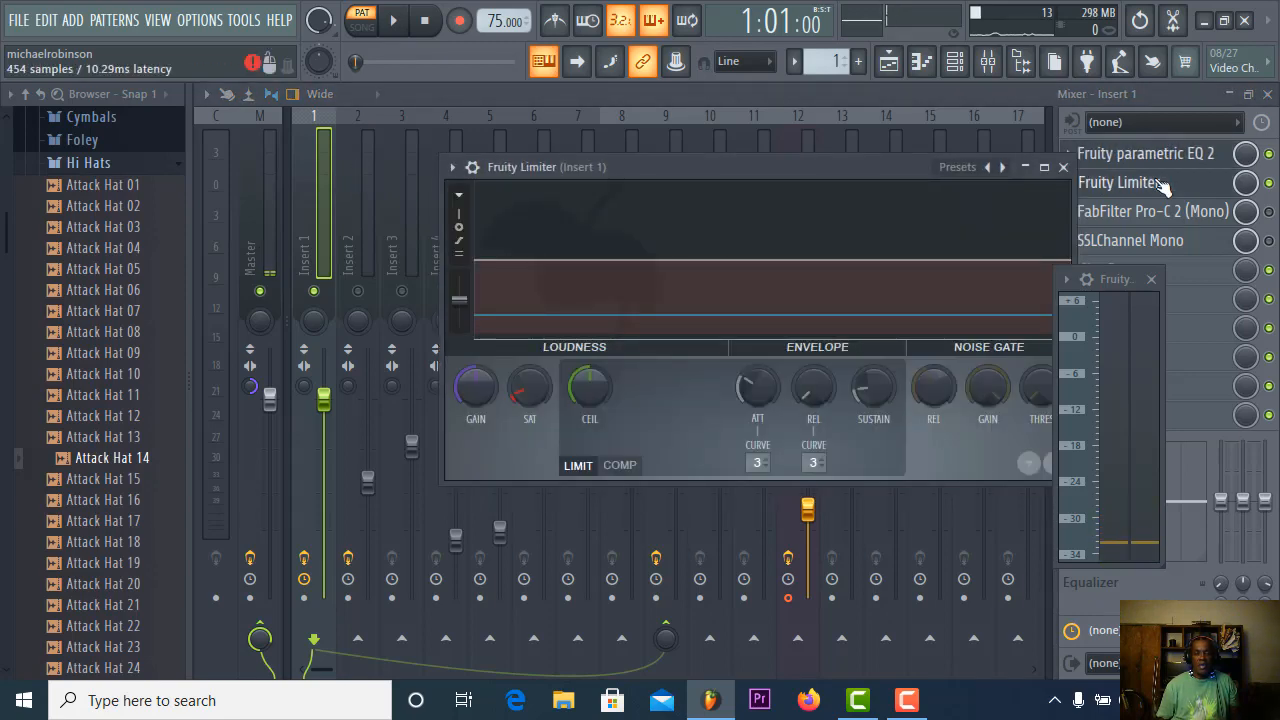
{"action": "left_click", "coordinate": [317, 222]}
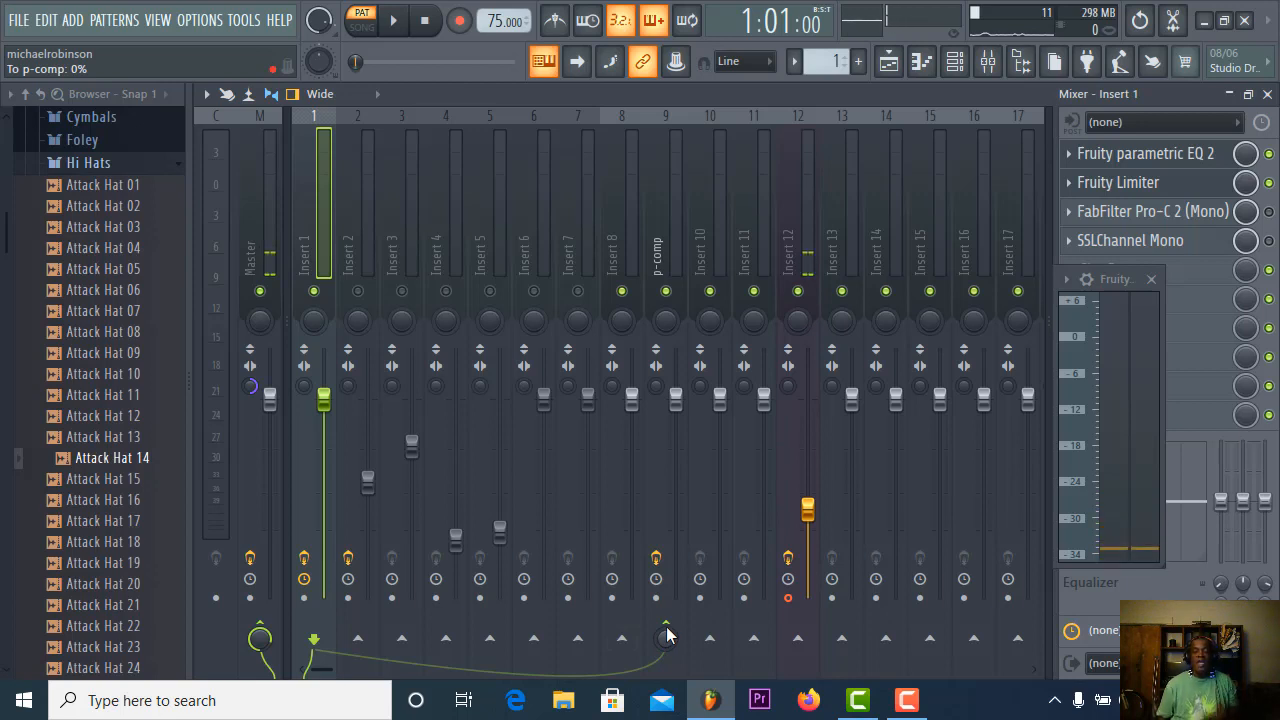
- Examine the p-comp track's compressor threshold, ratio, attack, release, gain and type
{"action": "left_click", "coordinate": [657, 248]}
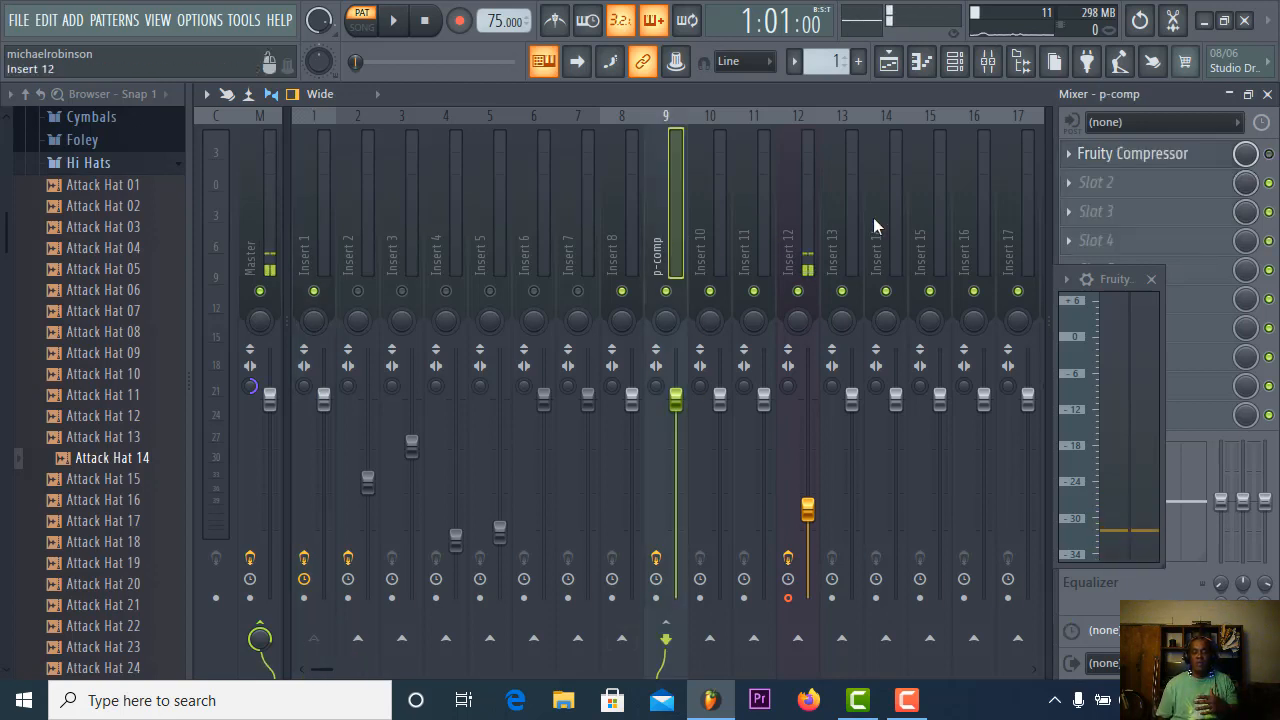
{"action": "left_click", "coordinate": [1125, 153]}
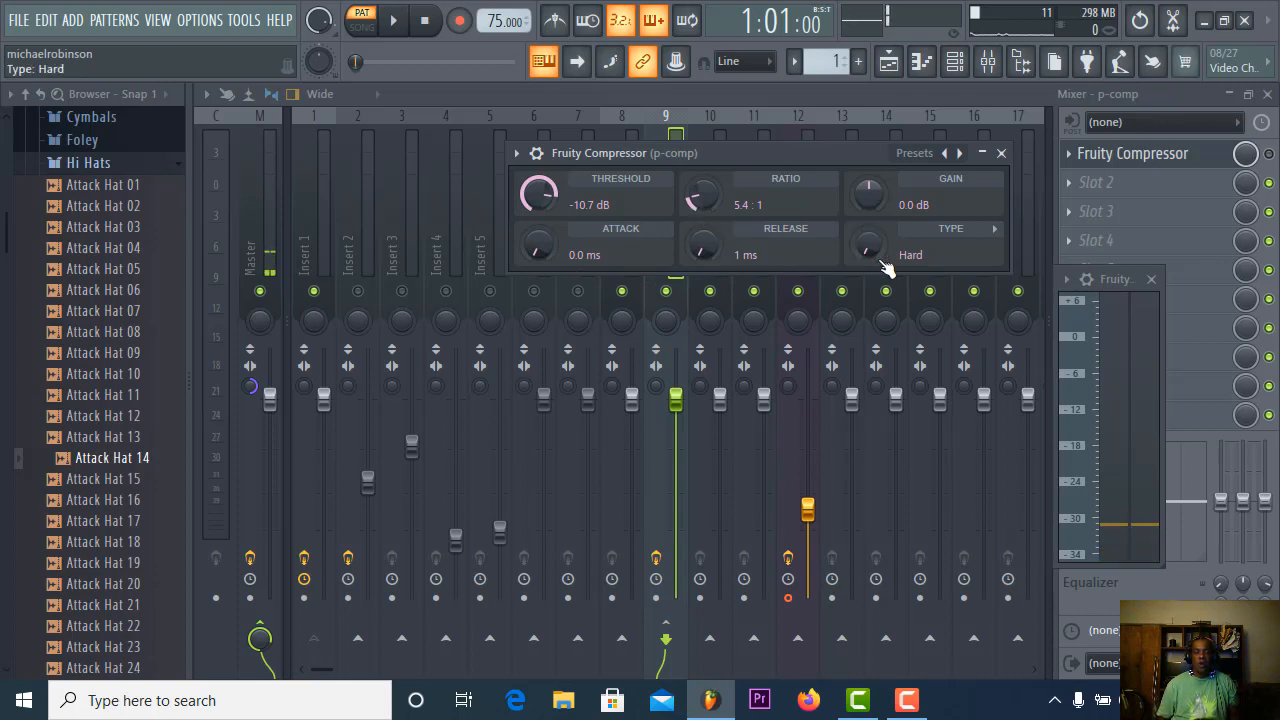
{"action": "mouse_move", "coordinate": [882, 262]}
{"action": "left_mouse_down"}
{"action": "mouse_move", "coordinate": [882, 240]}
{"action": "mouse_move", "coordinate": [882, 262]}
{"action": "left_mouse_up"}
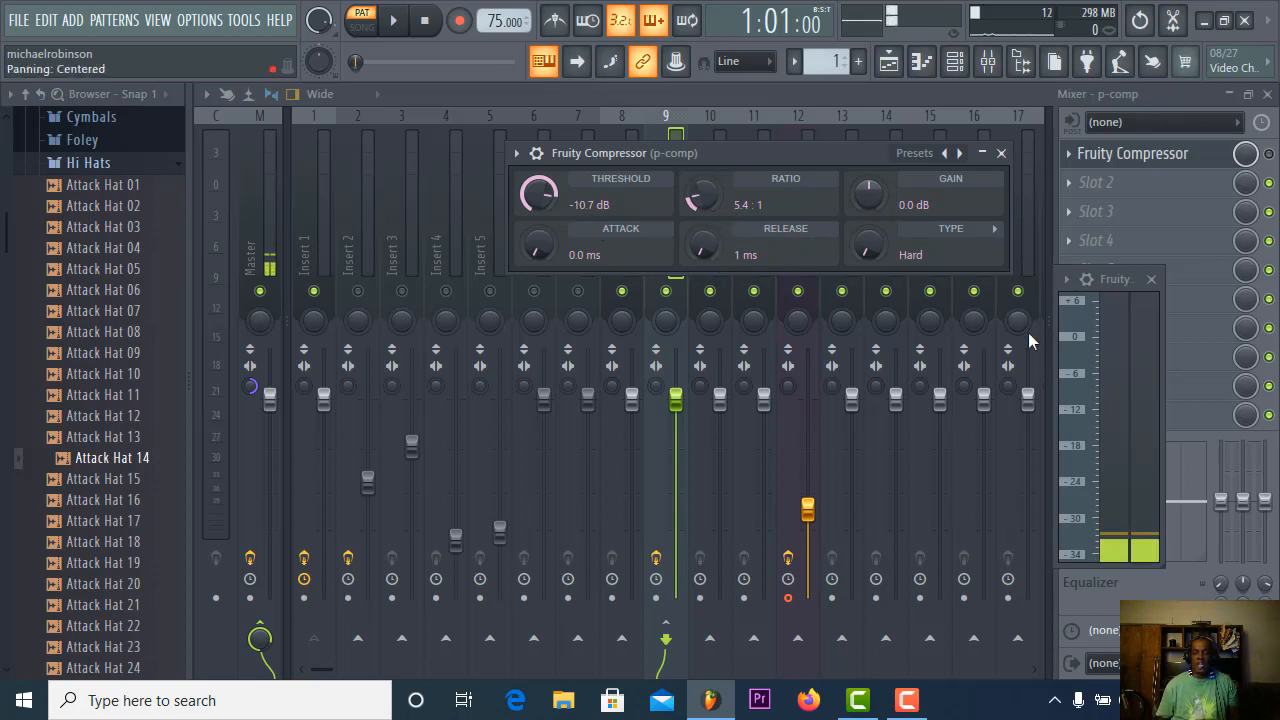
{"action": "left_click", "coordinate": [1001, 154]}
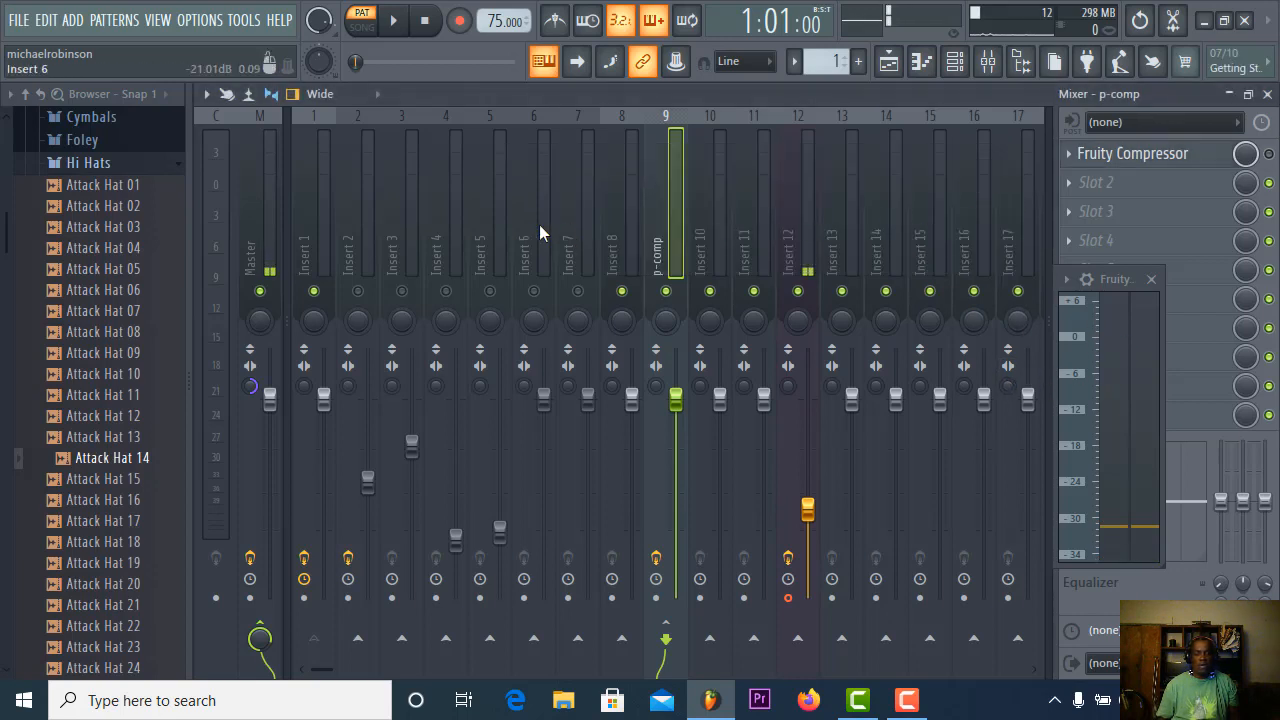
- Raise Insert 1's send to p-comp to 43% during playback, listen to the blend and stop
{"action": "left_click", "coordinate": [395, 21]}
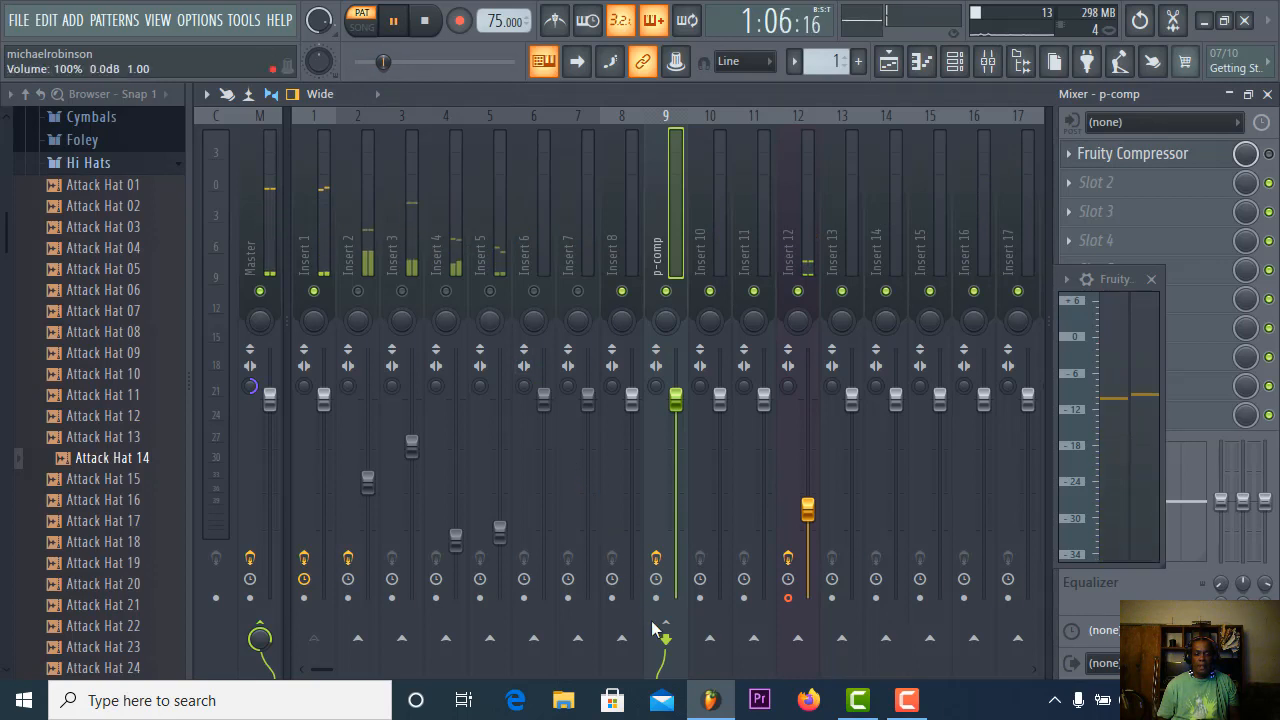
{"action": "left_click", "coordinate": [329, 272]}
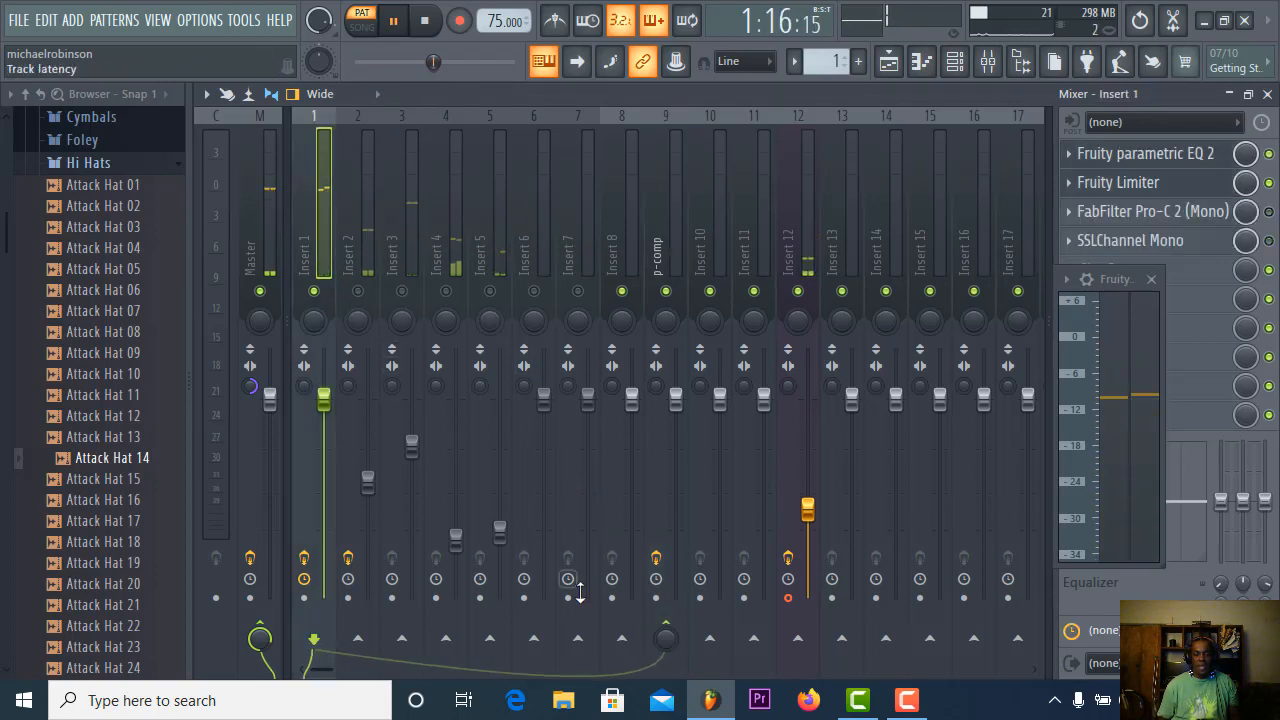
{"action": "mouse_move", "coordinate": [665, 638]}
{"action": "left_mouse_down"}
{"action": "mouse_move", "coordinate": [665, 597]}
{"action": "mouse_move", "coordinate": [665, 616]}
{"action": "left_mouse_up"}
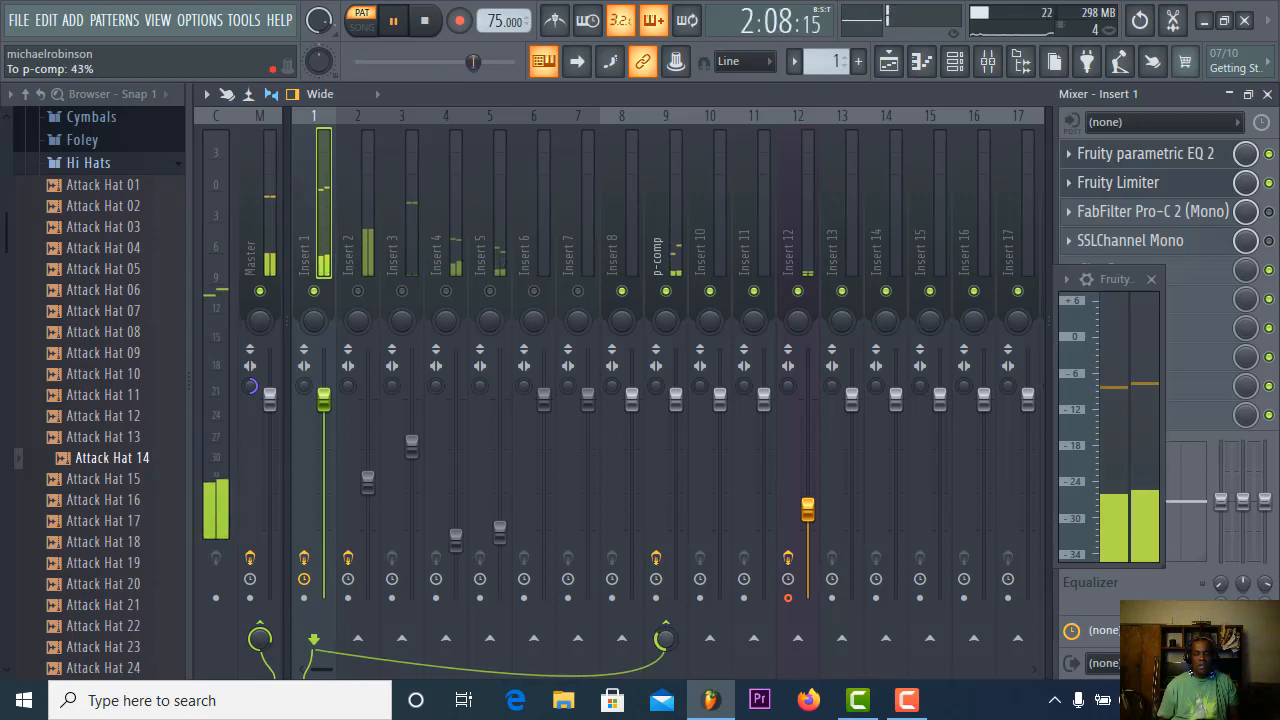
{"action": "left_click", "coordinate": [357, 240]}
{"action": "left_click", "coordinate": [331, 240]}
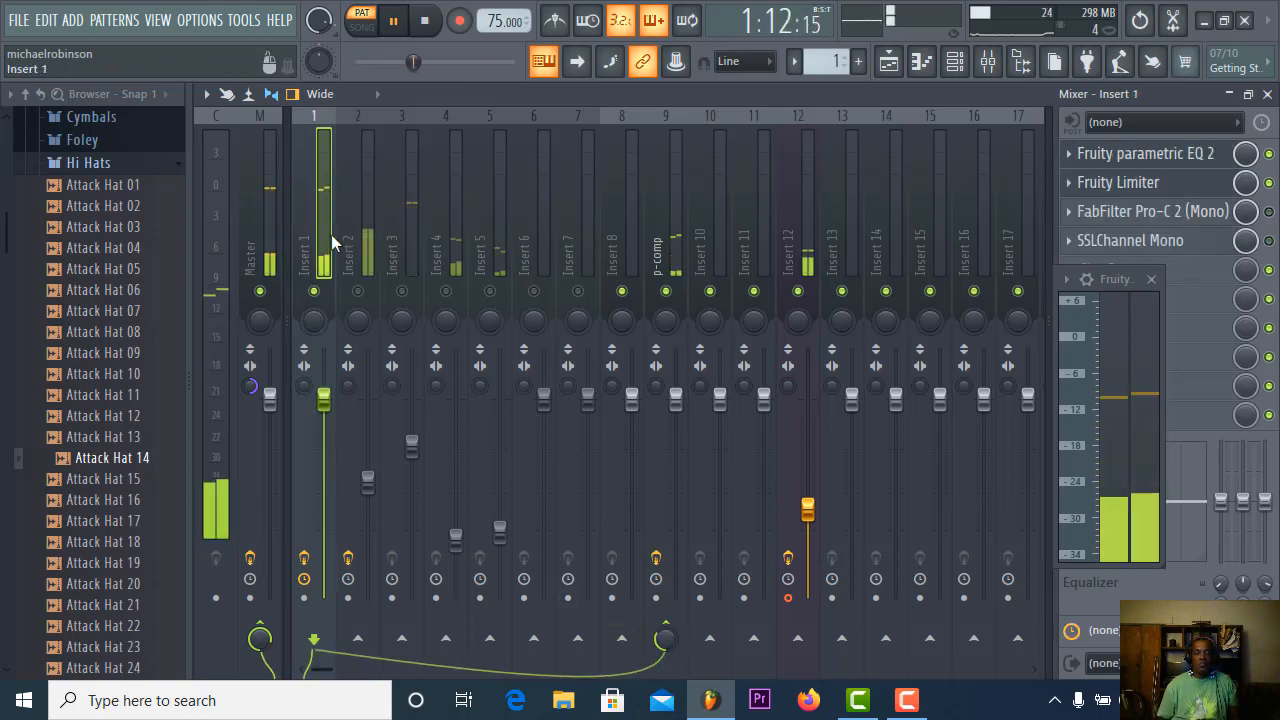
{"action": "left_click", "coordinate": [425, 28]}
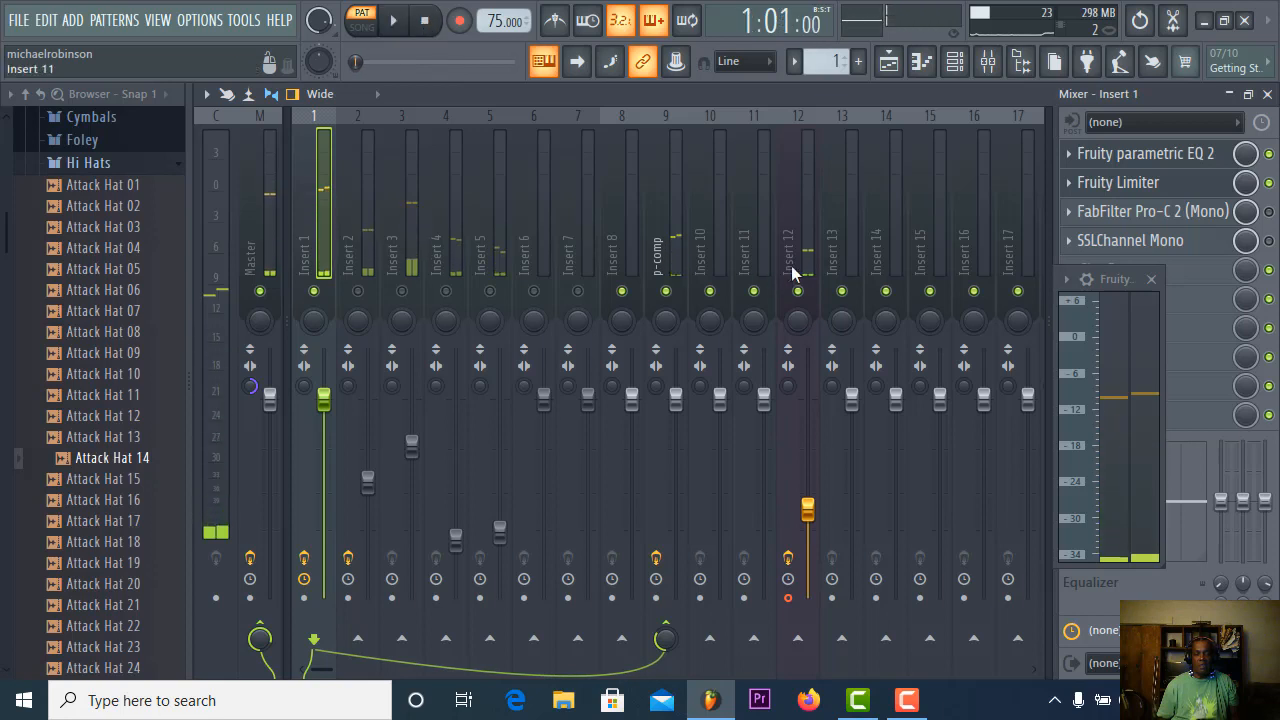
- On Insert 1, bypass Fruity parametric EQ 2 and Fruity Limiter, enable SSLChannel Mono, and audition the track through it with its window open
{"action": "left_click", "coordinate": [1269, 182]}
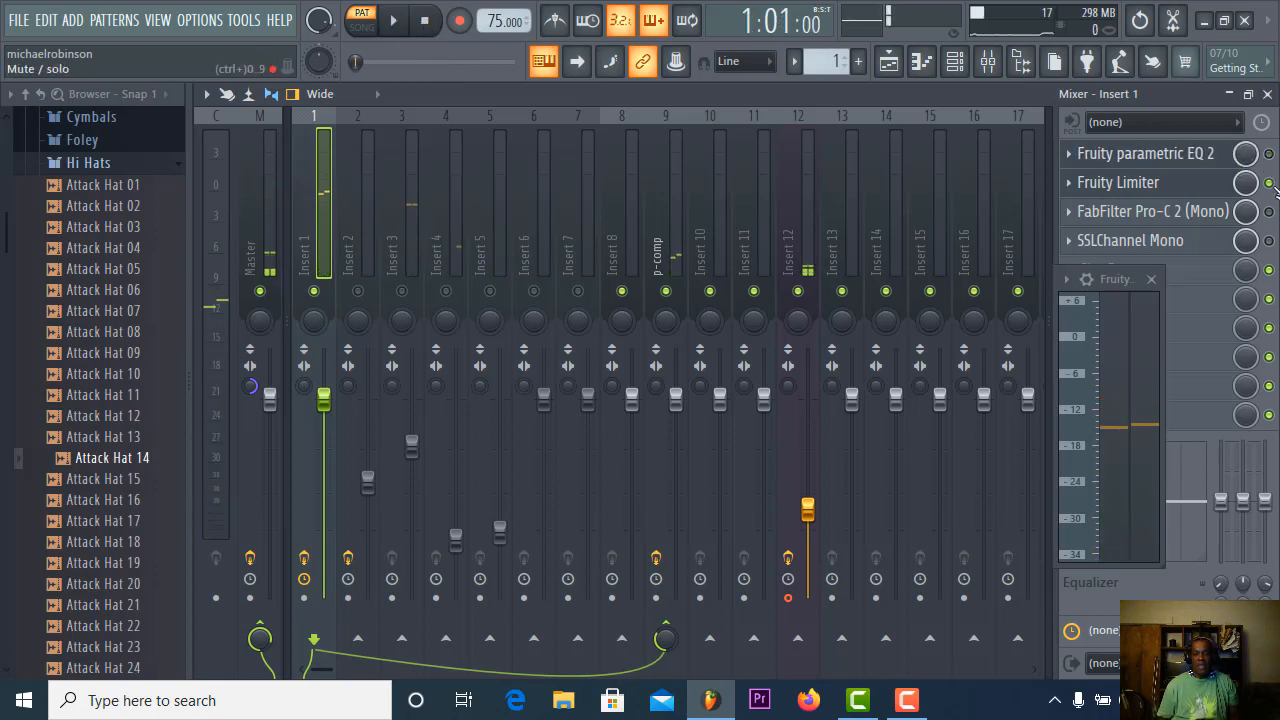
{"action": "left_click", "coordinate": [1269, 241]}
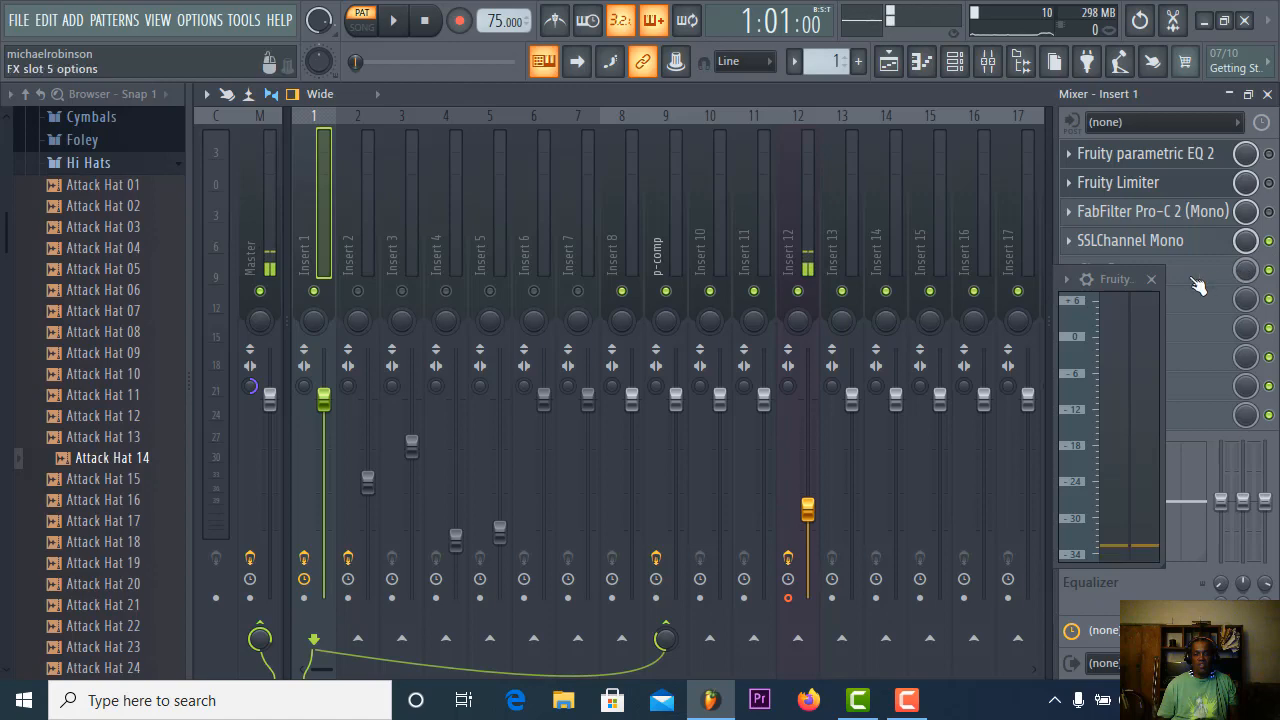
{"action": "left_click", "coordinate": [1131, 242]}
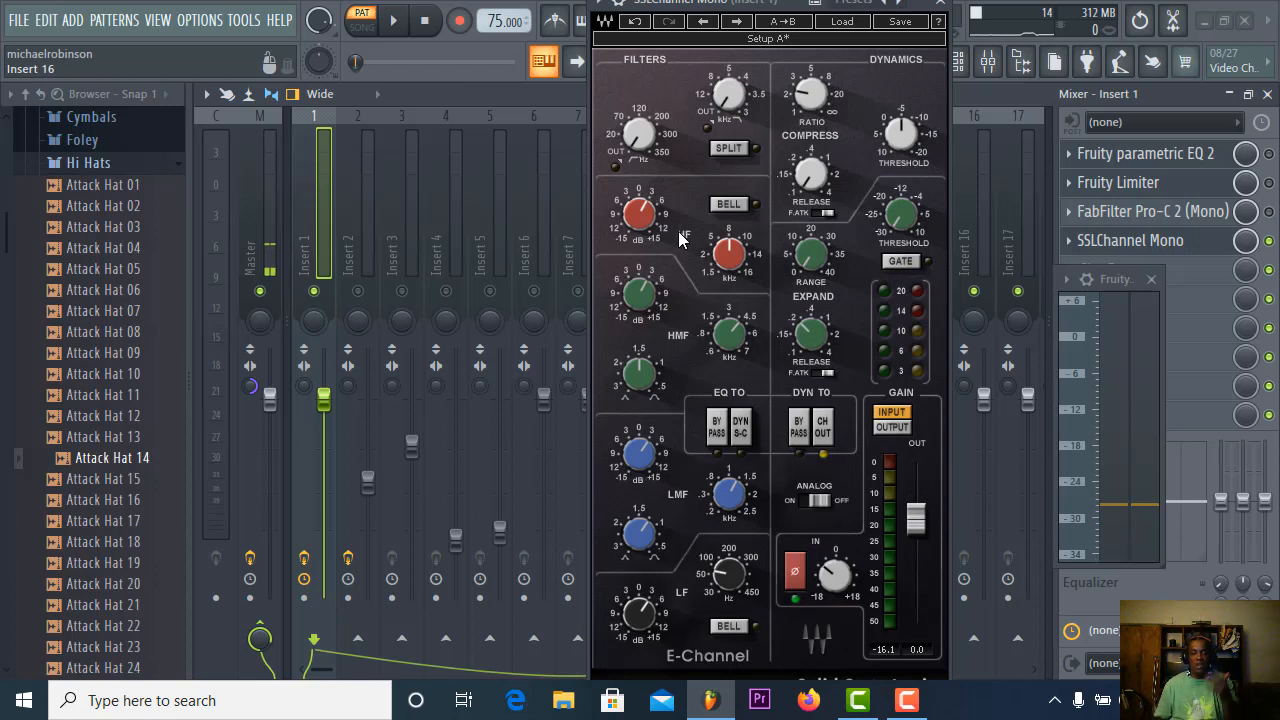
{"action": "left_click", "coordinate": [404, 28]}
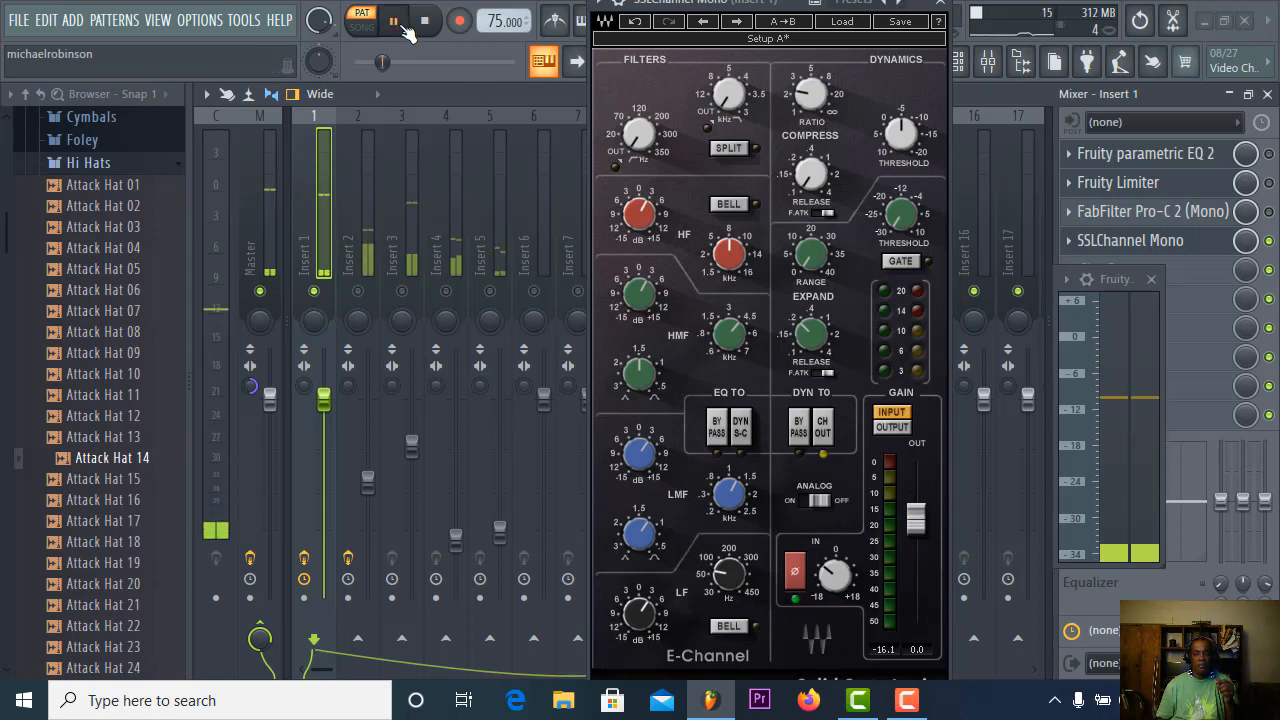
{"action": "left_click", "coordinate": [404, 28]}
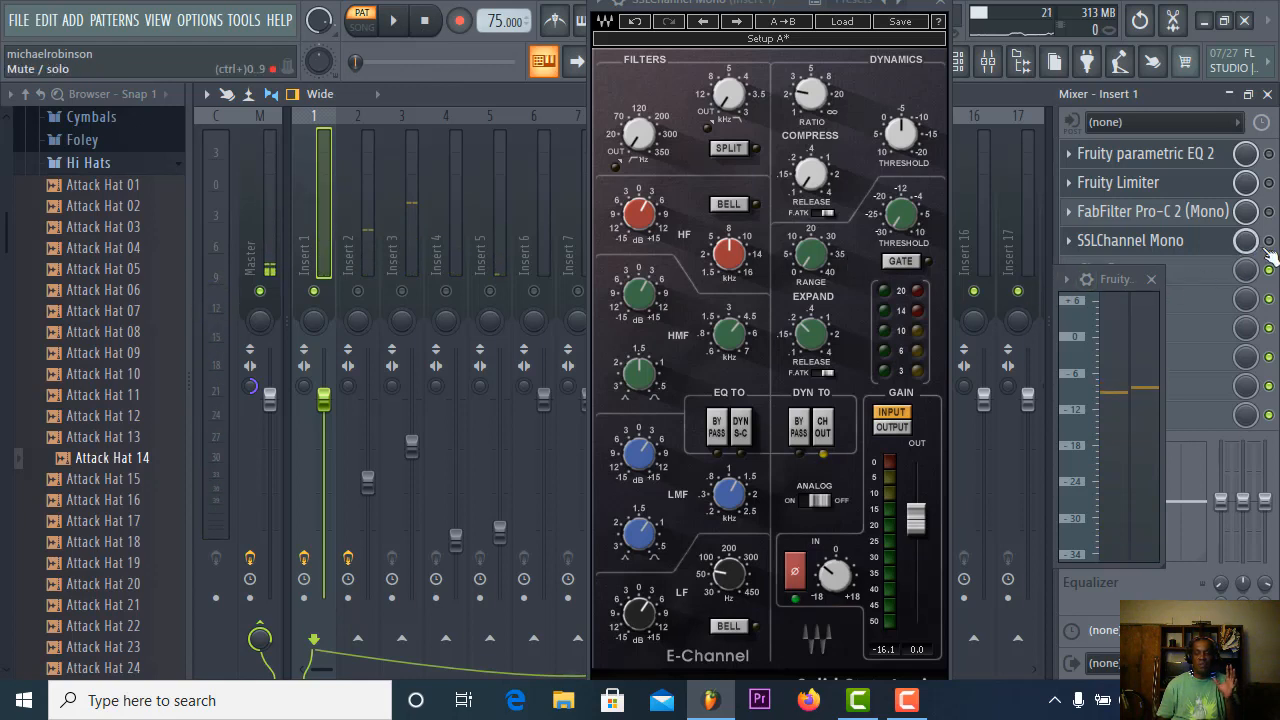
- Raise SSLChannel Mono's LF Gain on Insert 1 to 4.9 dB during playback, close the plugin and stop after listening
{"action": "left_click", "coordinate": [408, 28]}
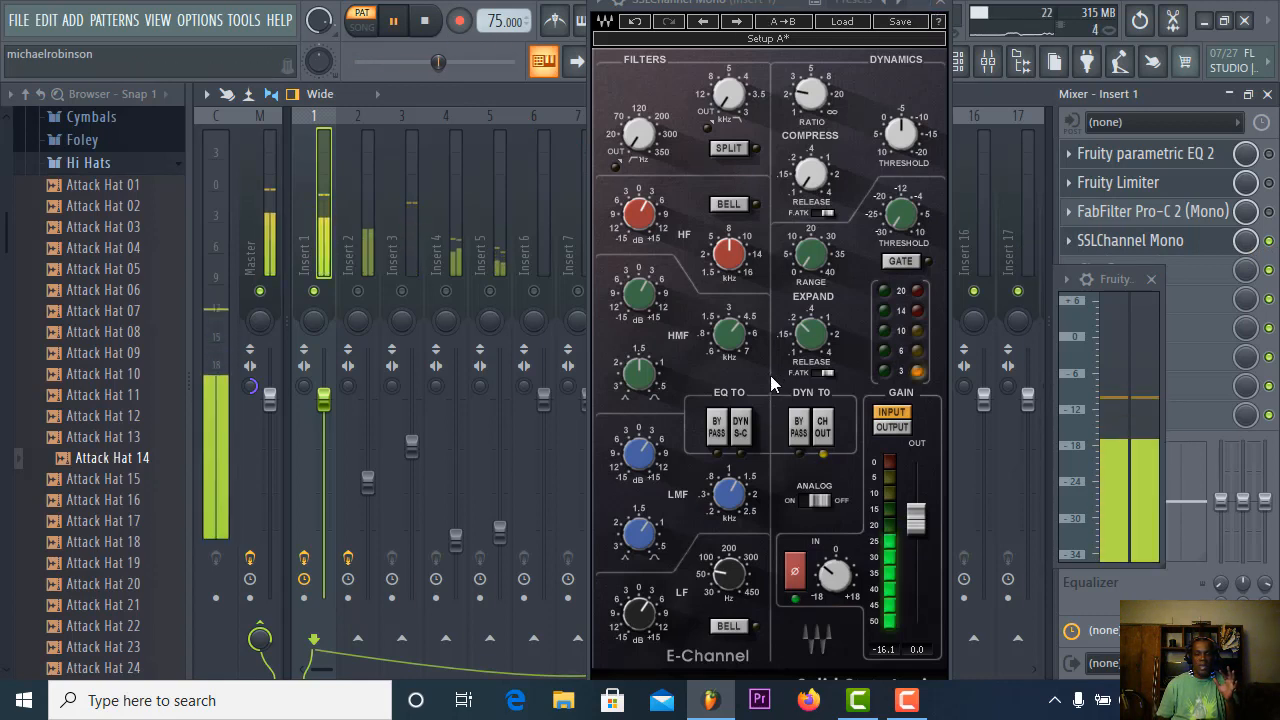
{"action": "mouse_move", "coordinate": [638, 612]}
{"action": "mouse_move", "coordinate": [638, 612]}
{"action": "left_mouse_down"}
{"action": "mouse_move", "coordinate": [638, 580]}
{"action": "mouse_move", "coordinate": [638, 605]}
{"action": "left_mouse_up"}
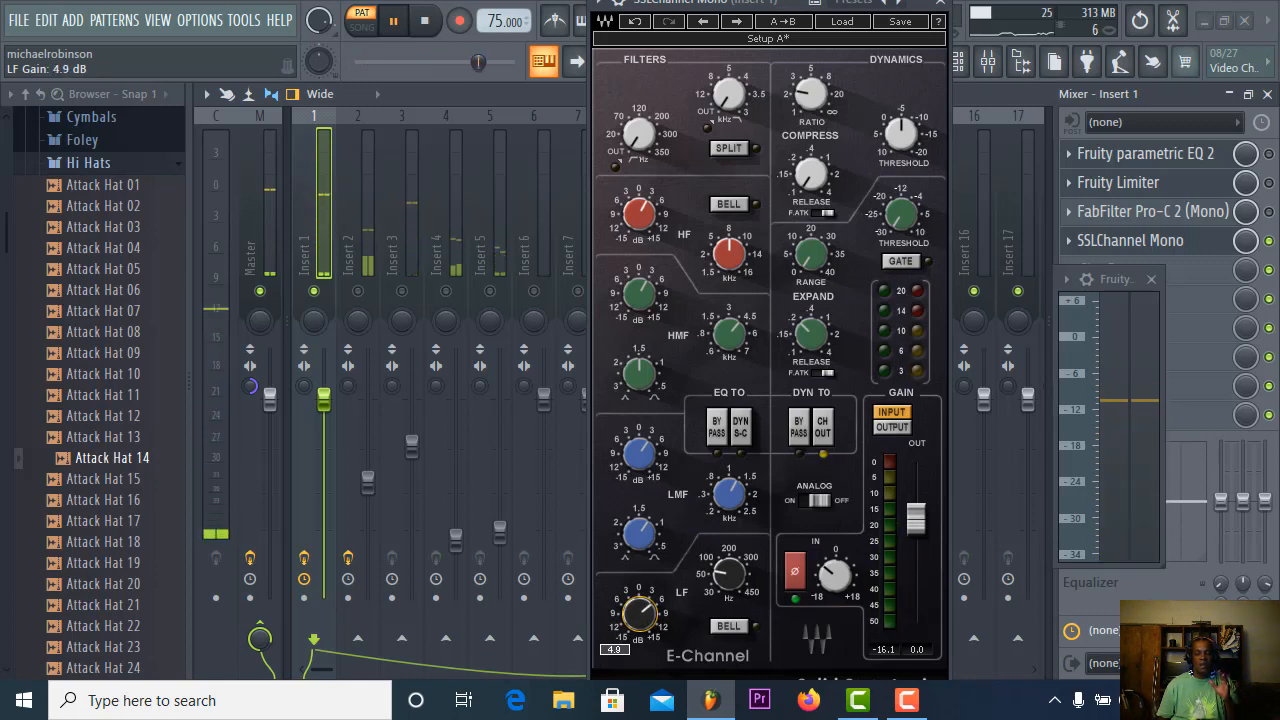
{"action": "left_click", "coordinate": [940, 21]}
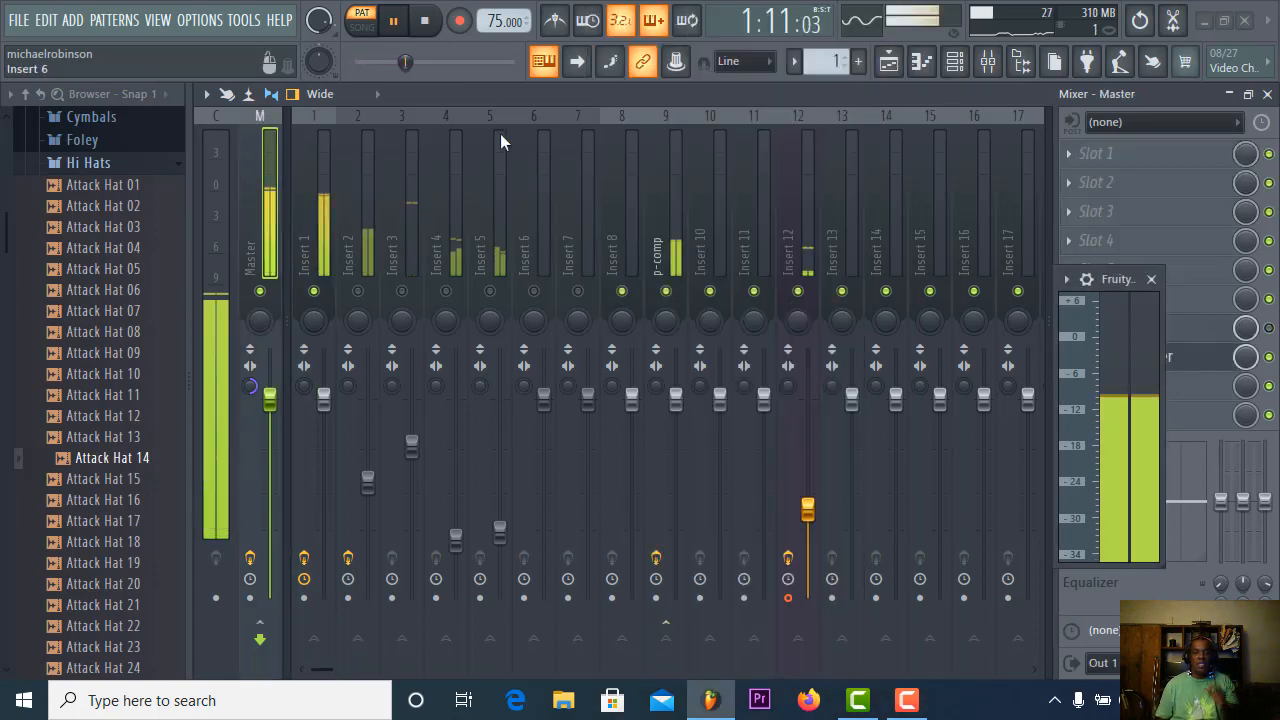
{"action": "left_click", "coordinate": [426, 28]}
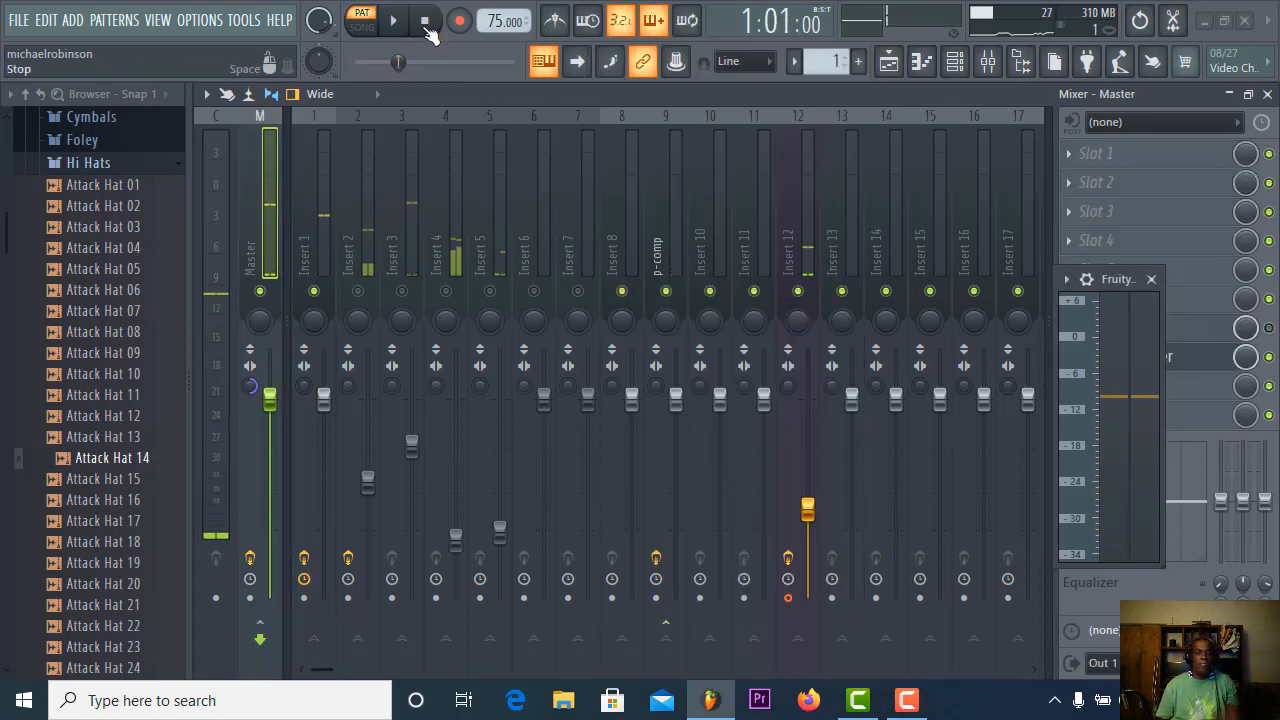
- Unmute Insert 2 and audition it together with Insert 1, fine-tuning Insert 1's send to p-comp before stopping
{"action": "left_click", "coordinate": [357, 293]}
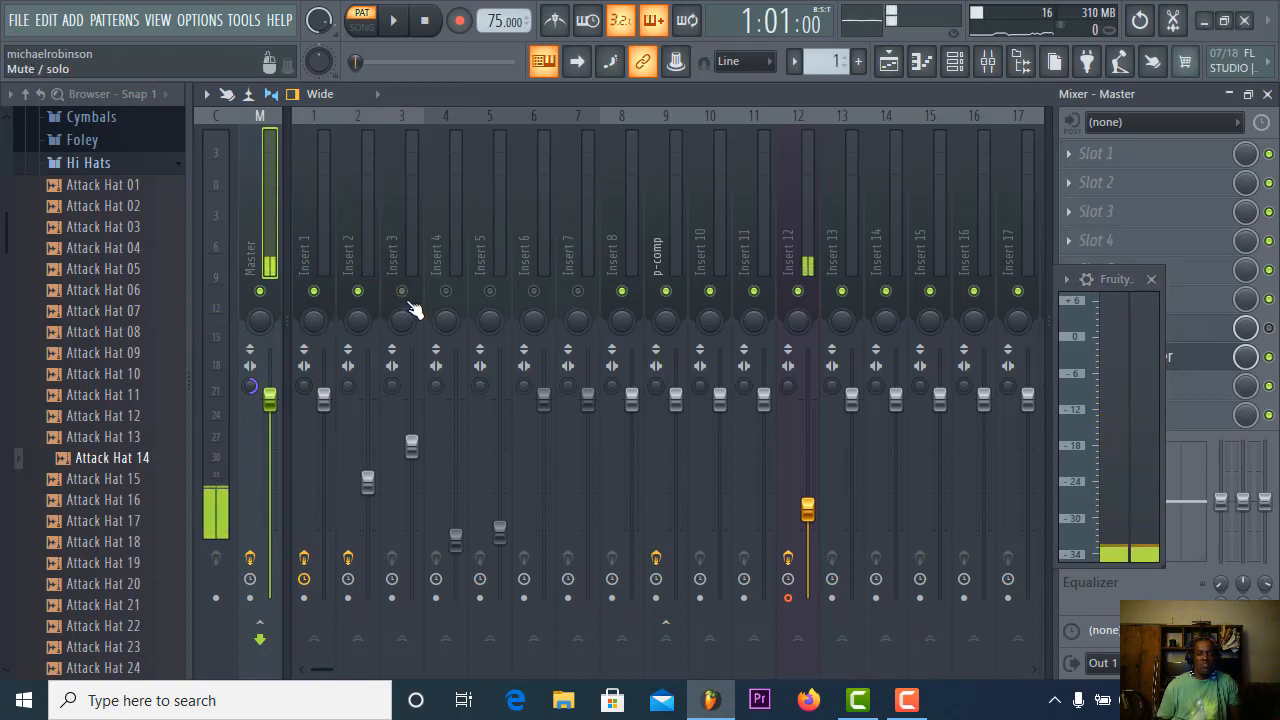
{"action": "left_click", "coordinate": [401, 291]}
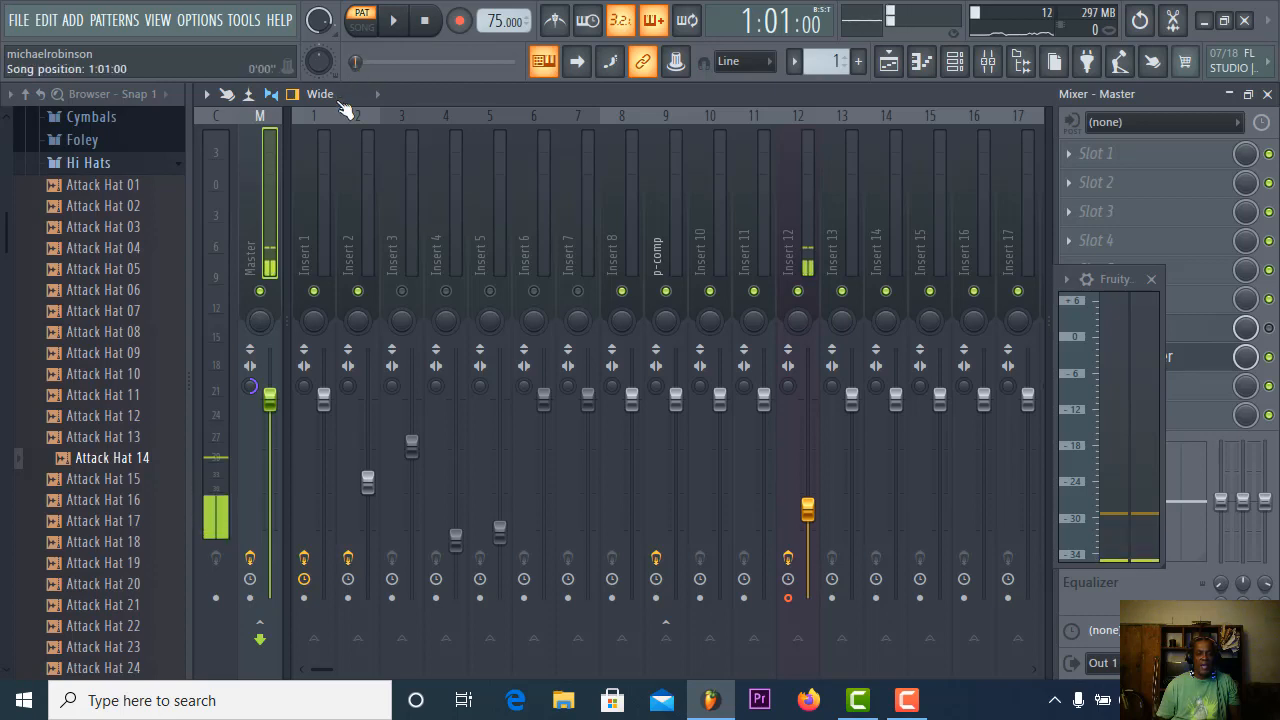
{"action": "left_click", "coordinate": [305, 261]}
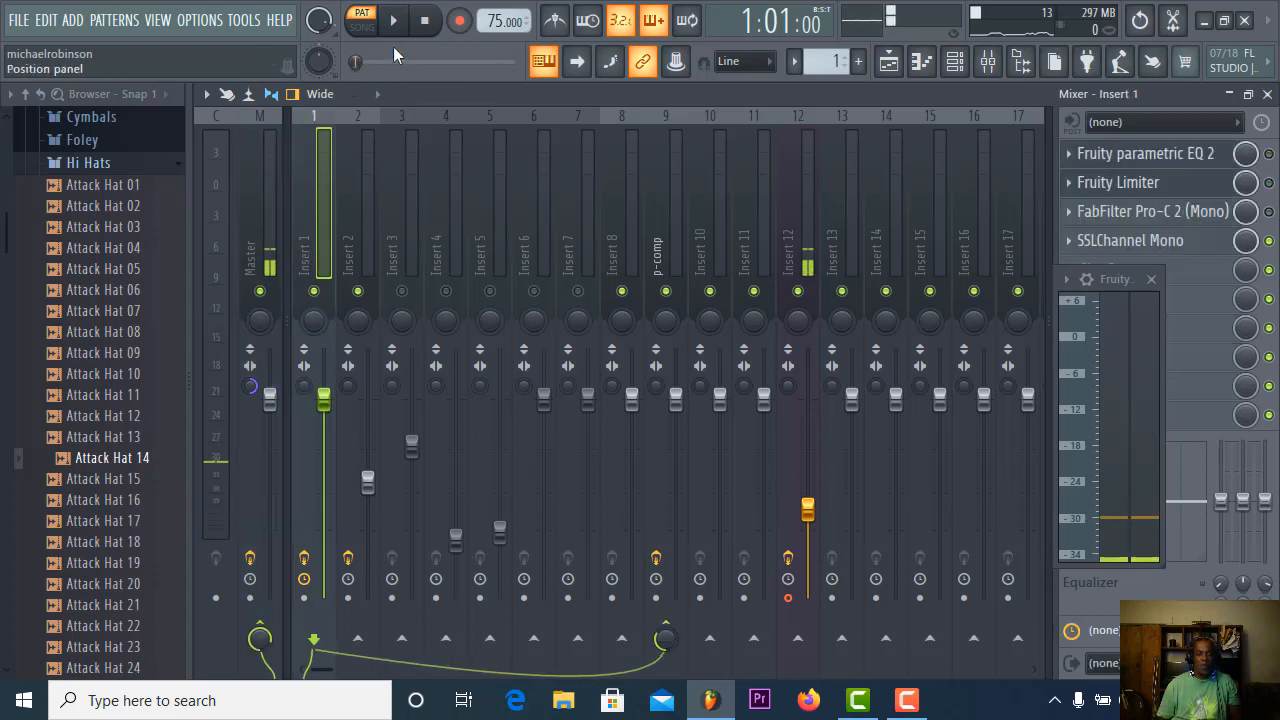
{"action": "left_click", "coordinate": [400, 24]}
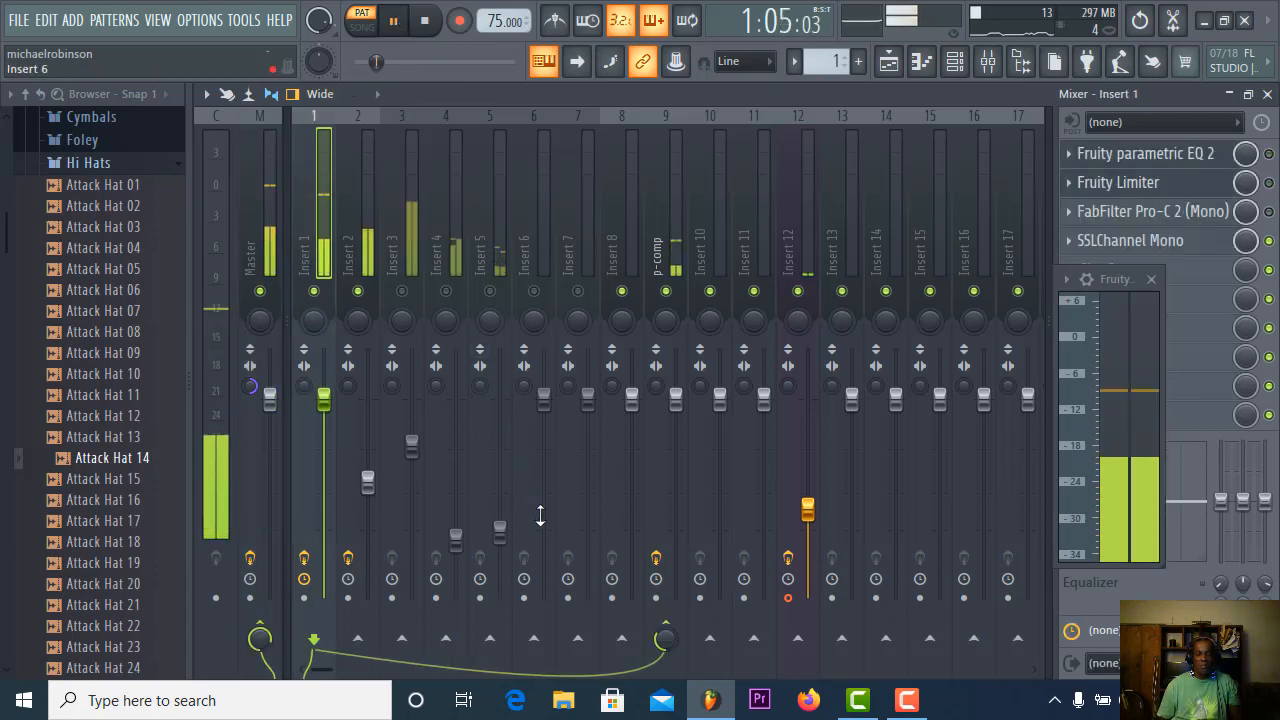
{"action": "left_click_drag", "start_coordinate": [650, 636], "coordinate": [650, 633]}
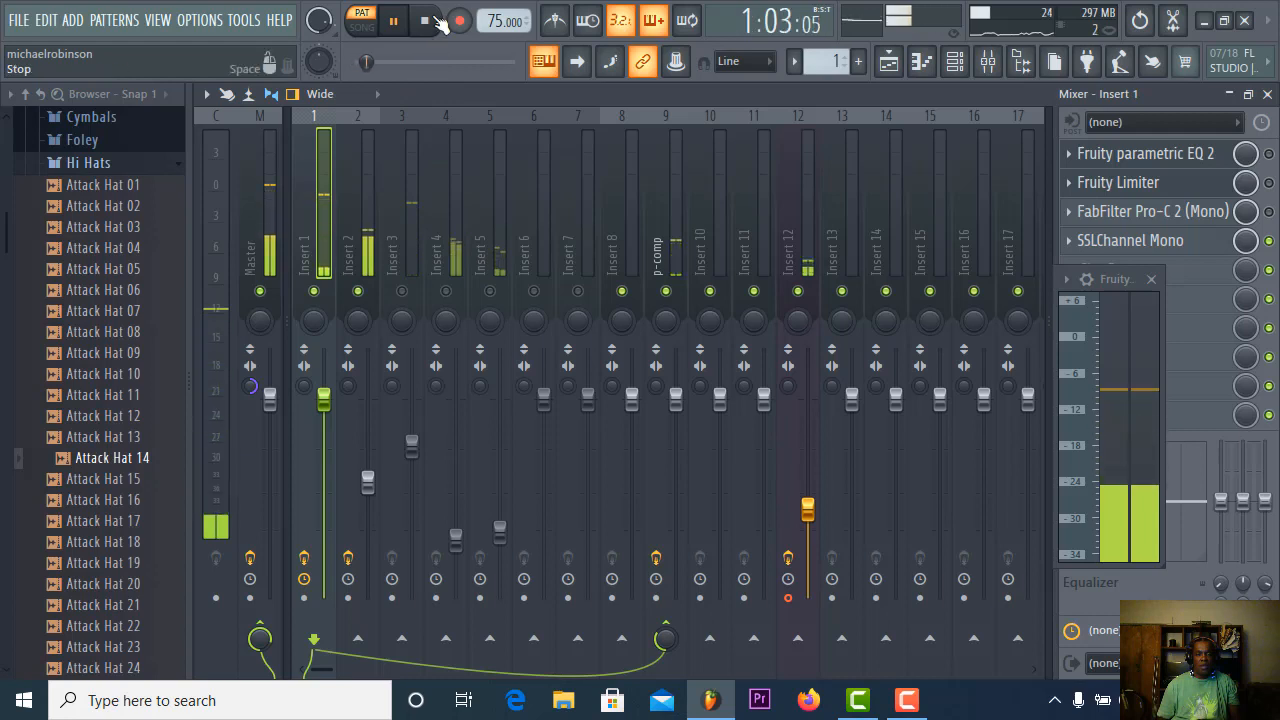
{"action": "key", "text": "space"}
- Enable RBass Mono on Insert 2 and compare the track's sound without and with it, closing the plugin and stopping playback
{"action": "left_click", "coordinate": [369, 216]}
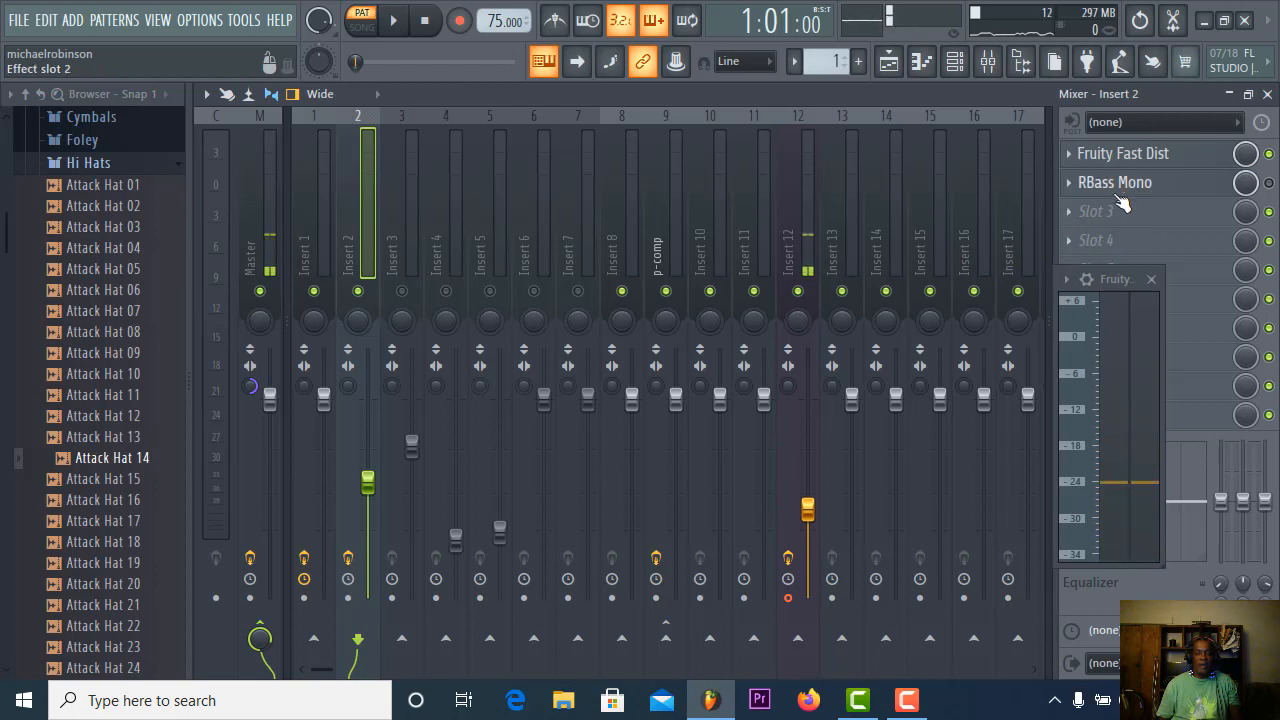
{"action": "key", "text": "space"}
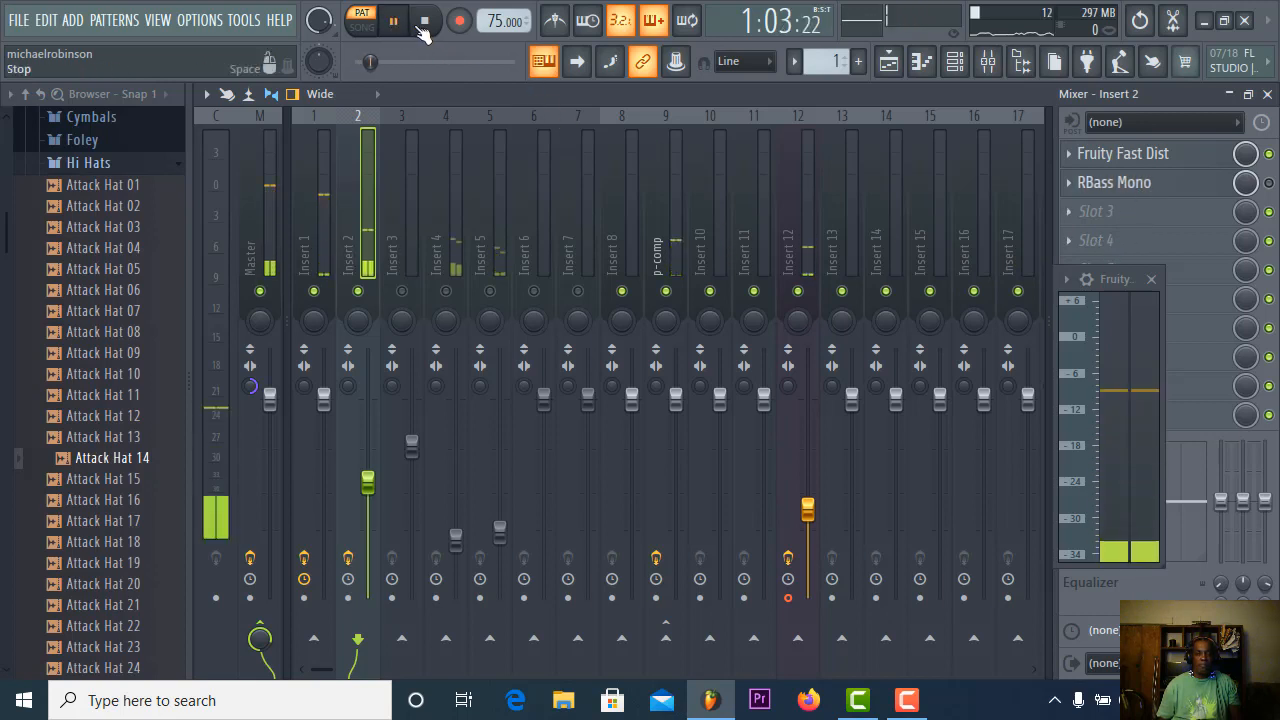
{"action": "left_click", "coordinate": [423, 24]}
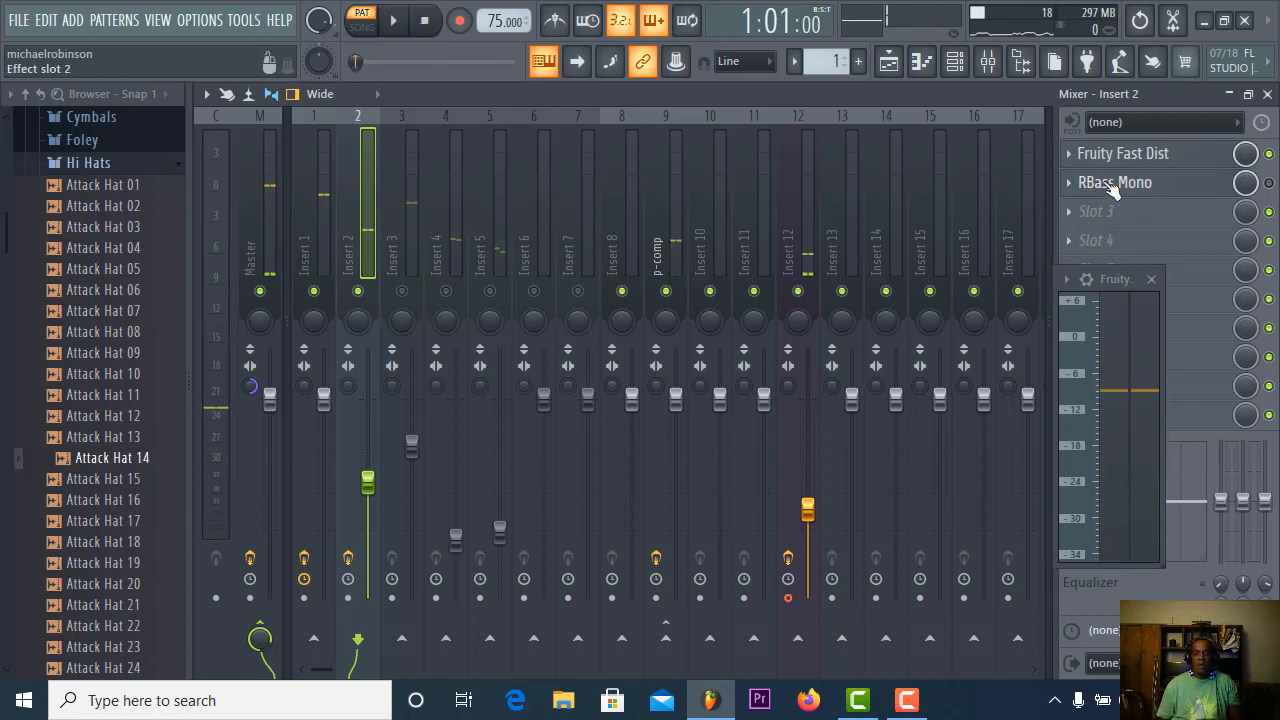
{"action": "left_click", "coordinate": [1143, 193]}
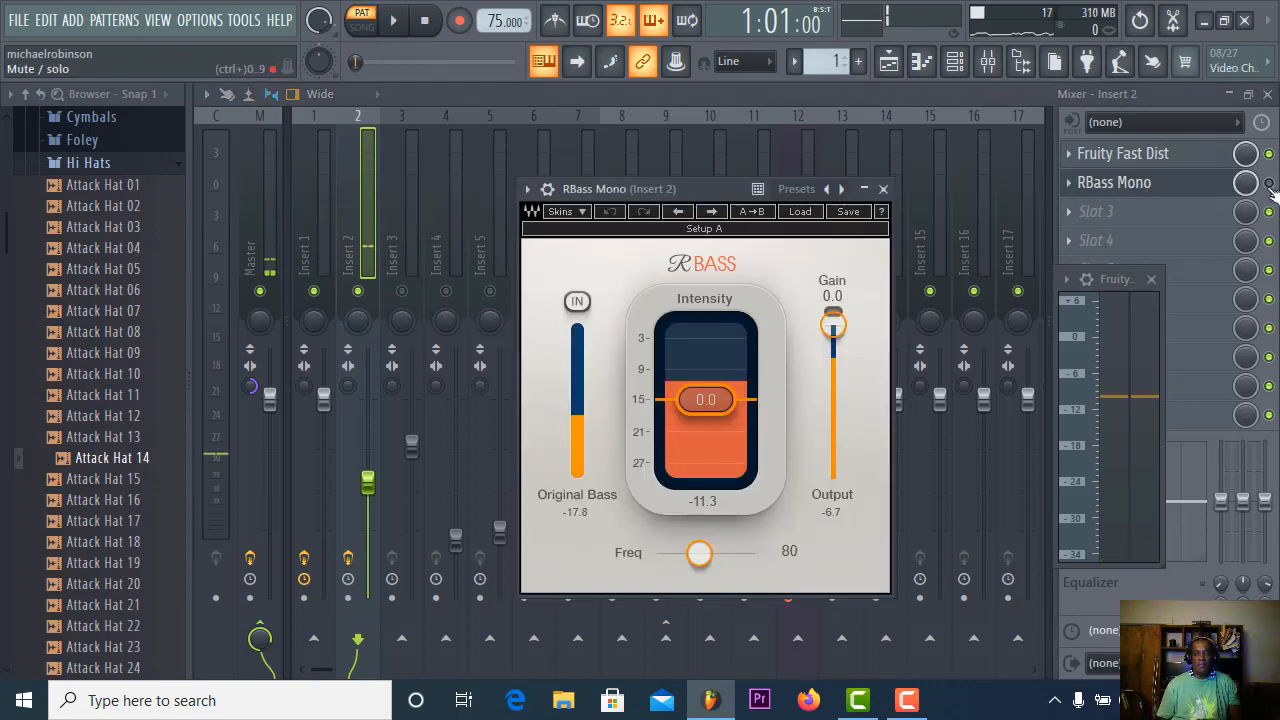
{"action": "left_click", "coordinate": [1171, 186]}
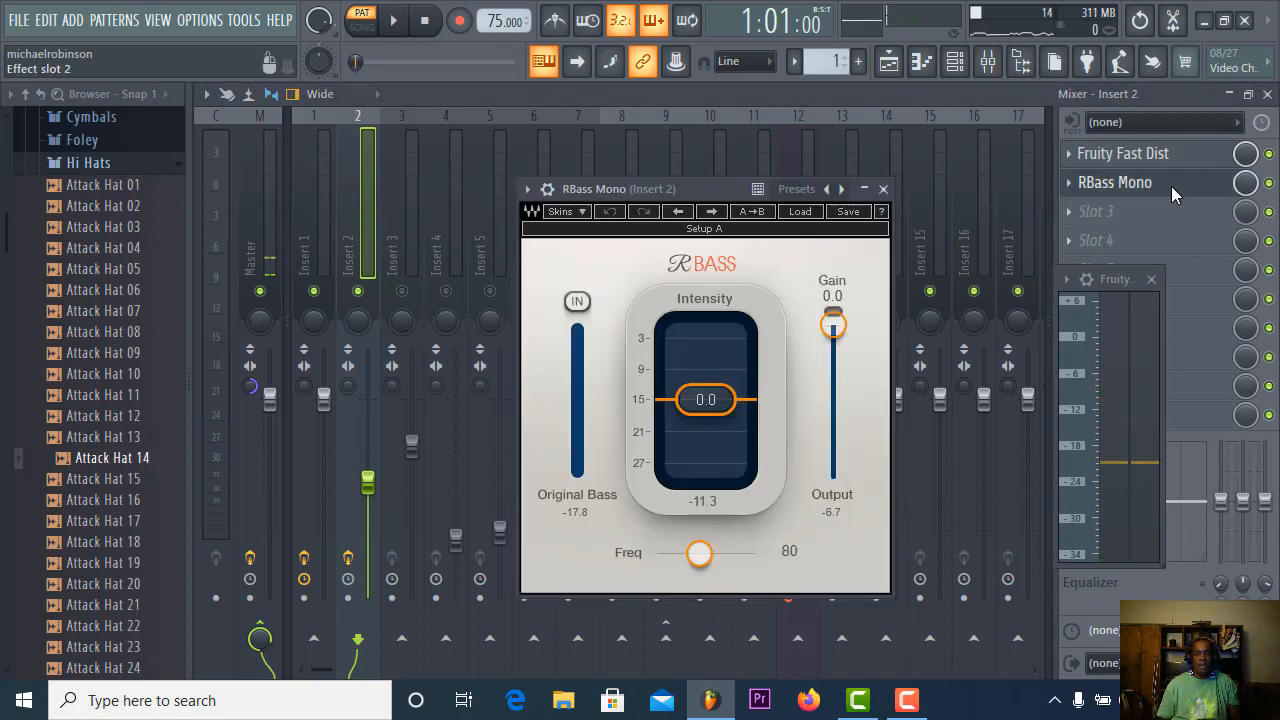
{"action": "left_click", "coordinate": [396, 22]}
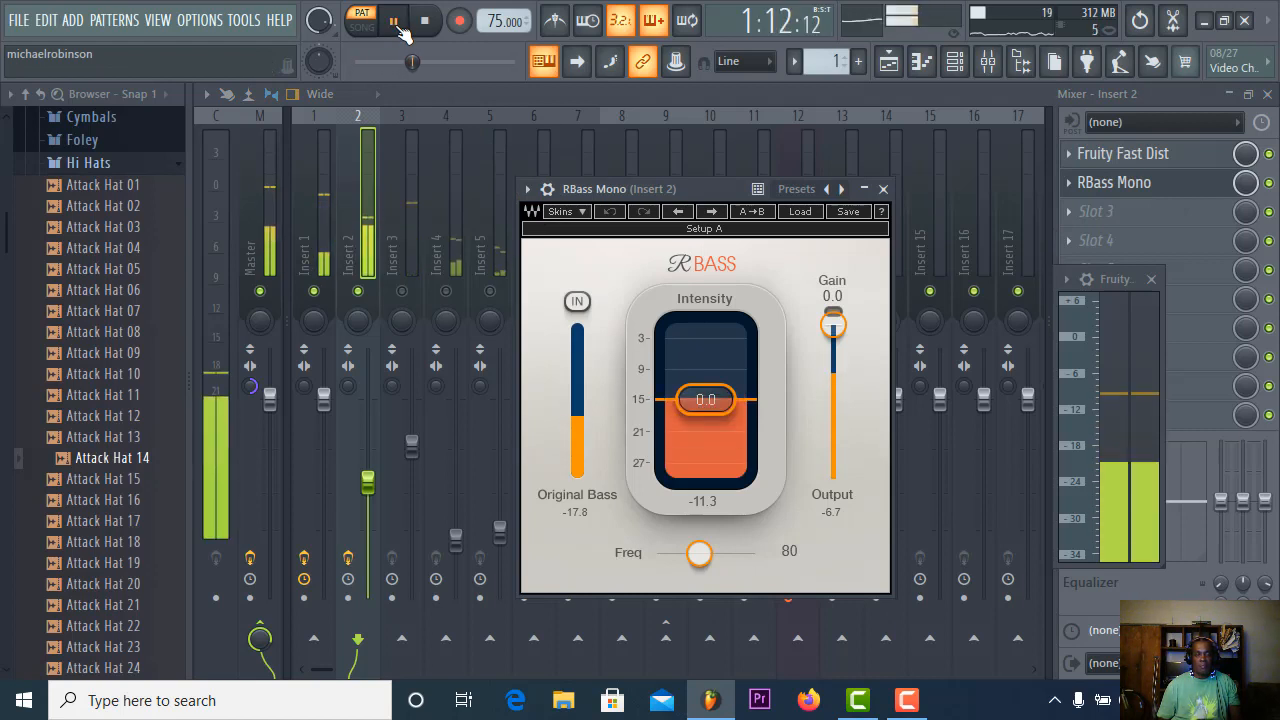
{"action": "left_click", "coordinate": [884, 190]}
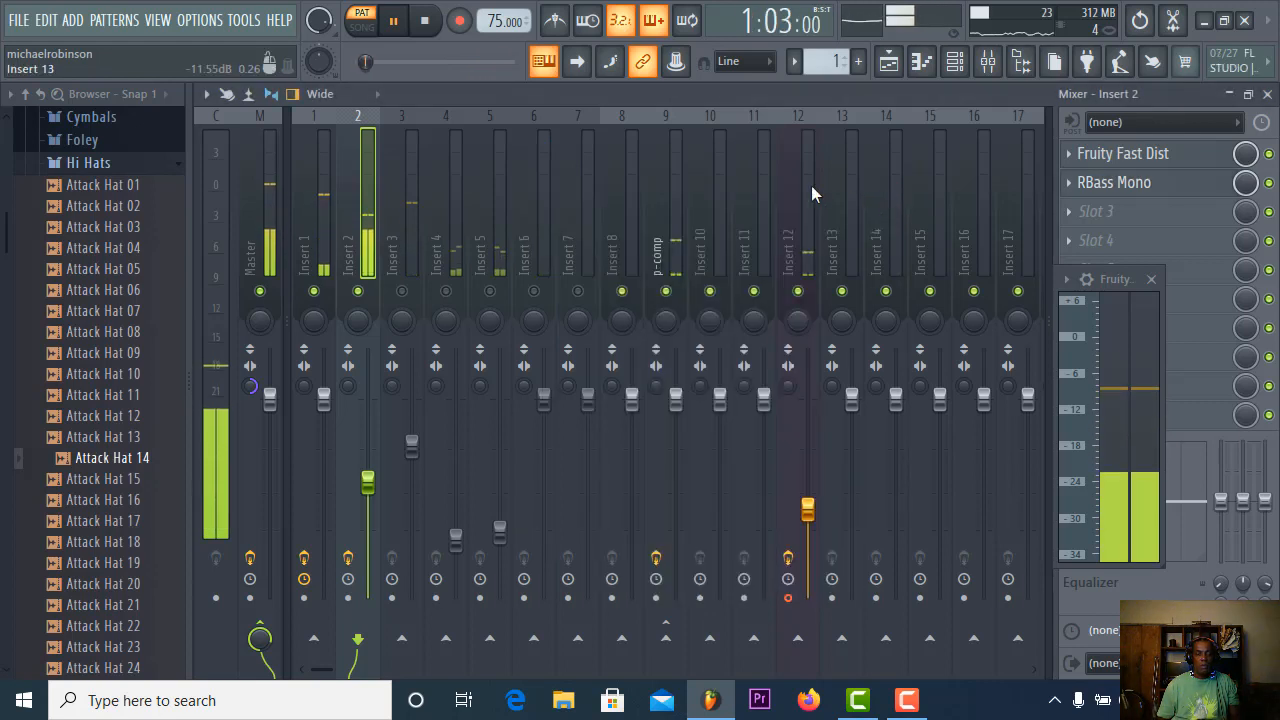
{"action": "left_click", "coordinate": [428, 24]}
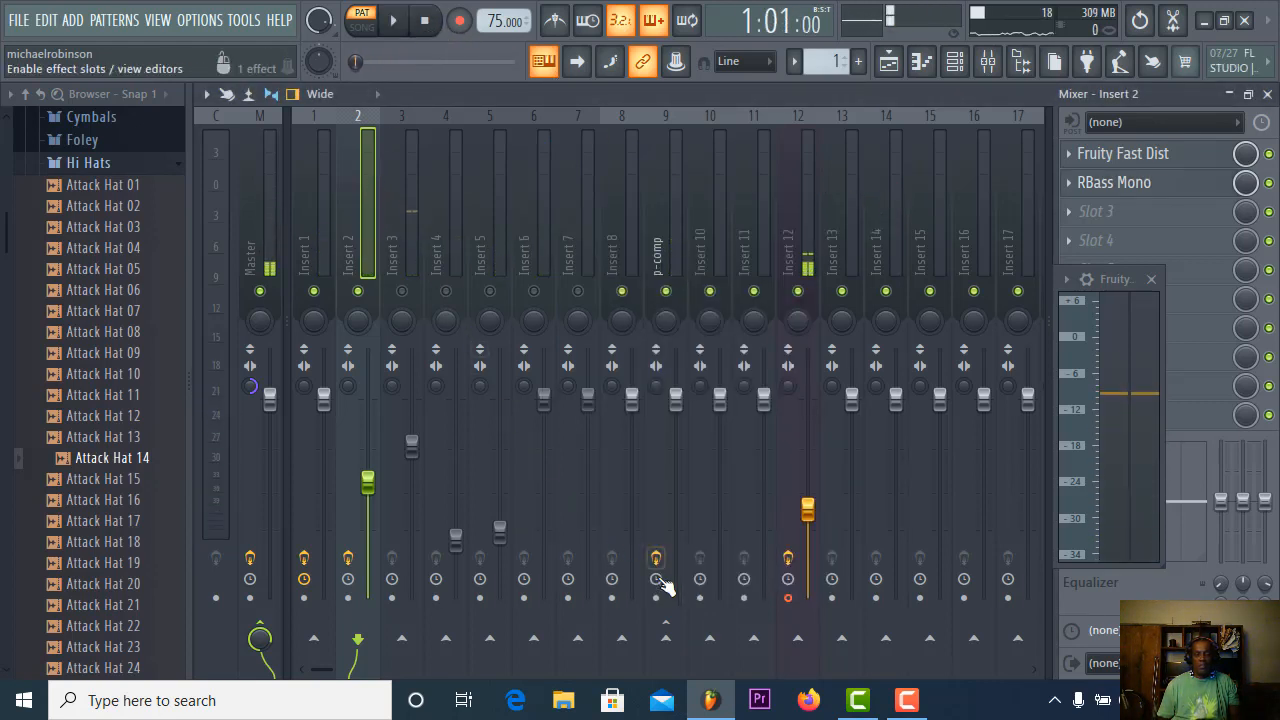
- Route Insert 2 to p-comp, bring the send up from minimum to 33% during playback, and stop
{"action": "right_click", "coordinate": [668, 642]}
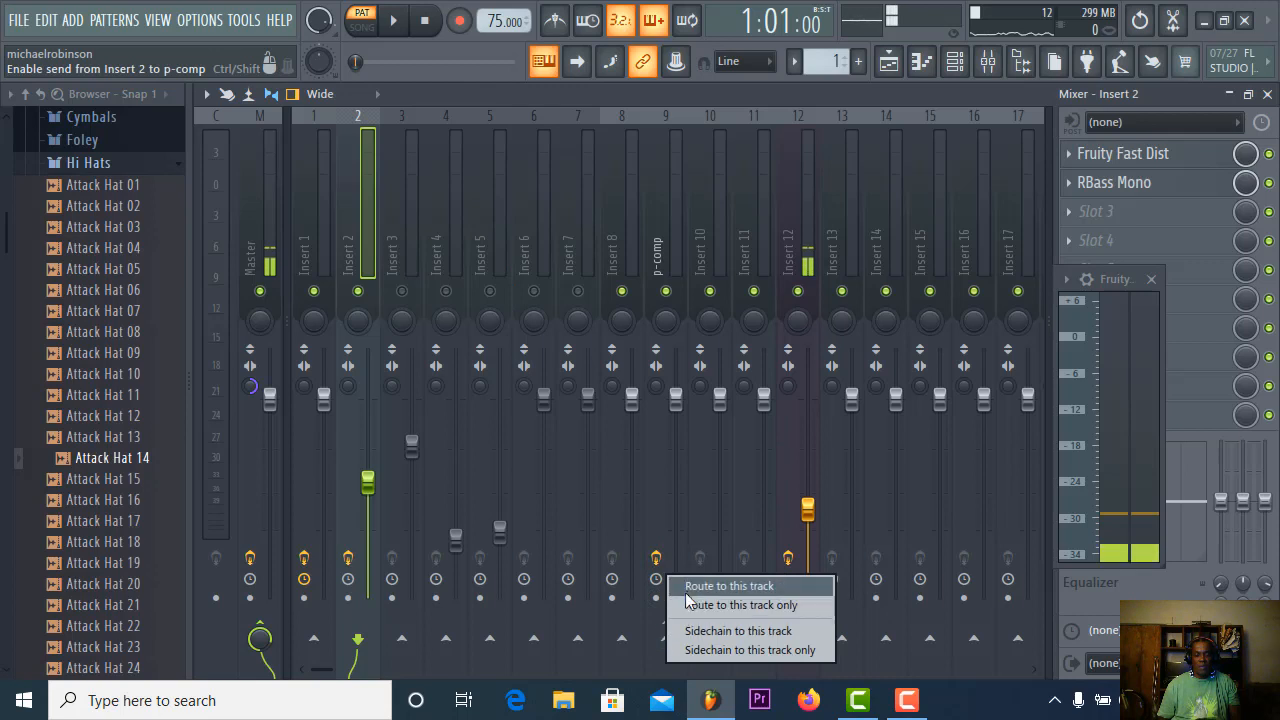
{"action": "left_click", "coordinate": [688, 588]}
{"action": "left_click_drag", "start_coordinate": [665, 637], "coordinate": [665, 680]}
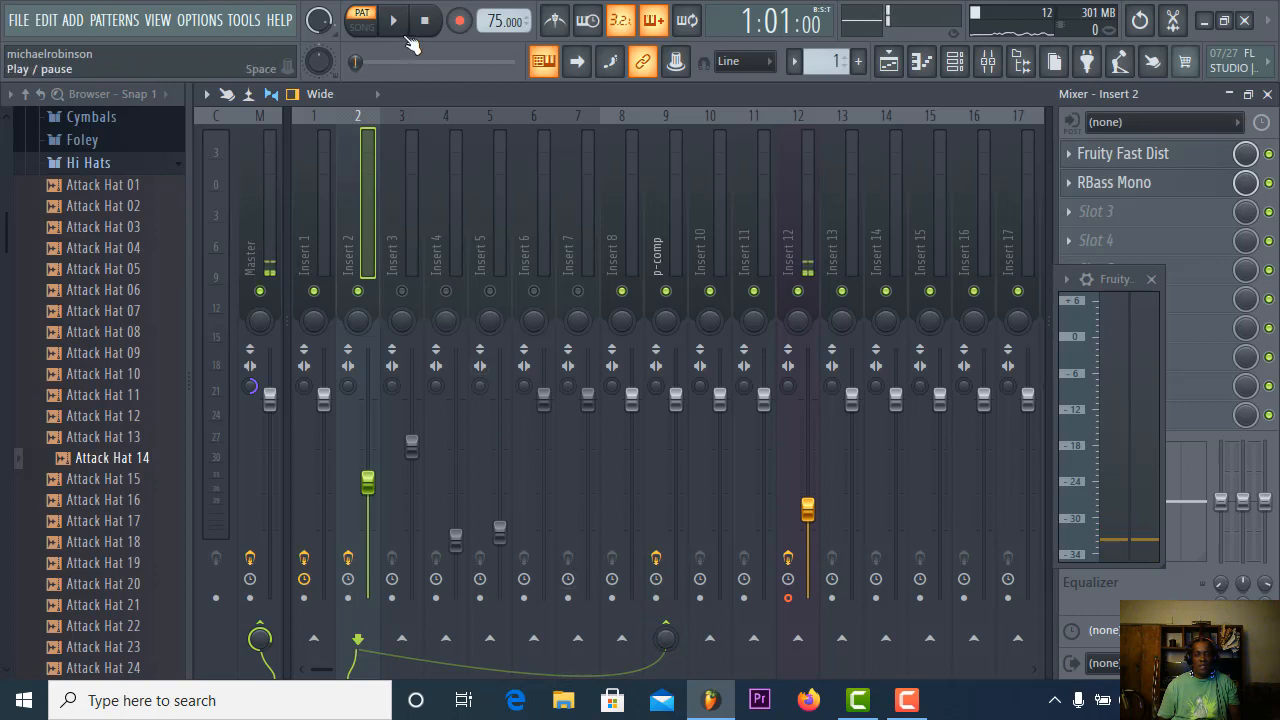
{"action": "left_click", "coordinate": [395, 22]}
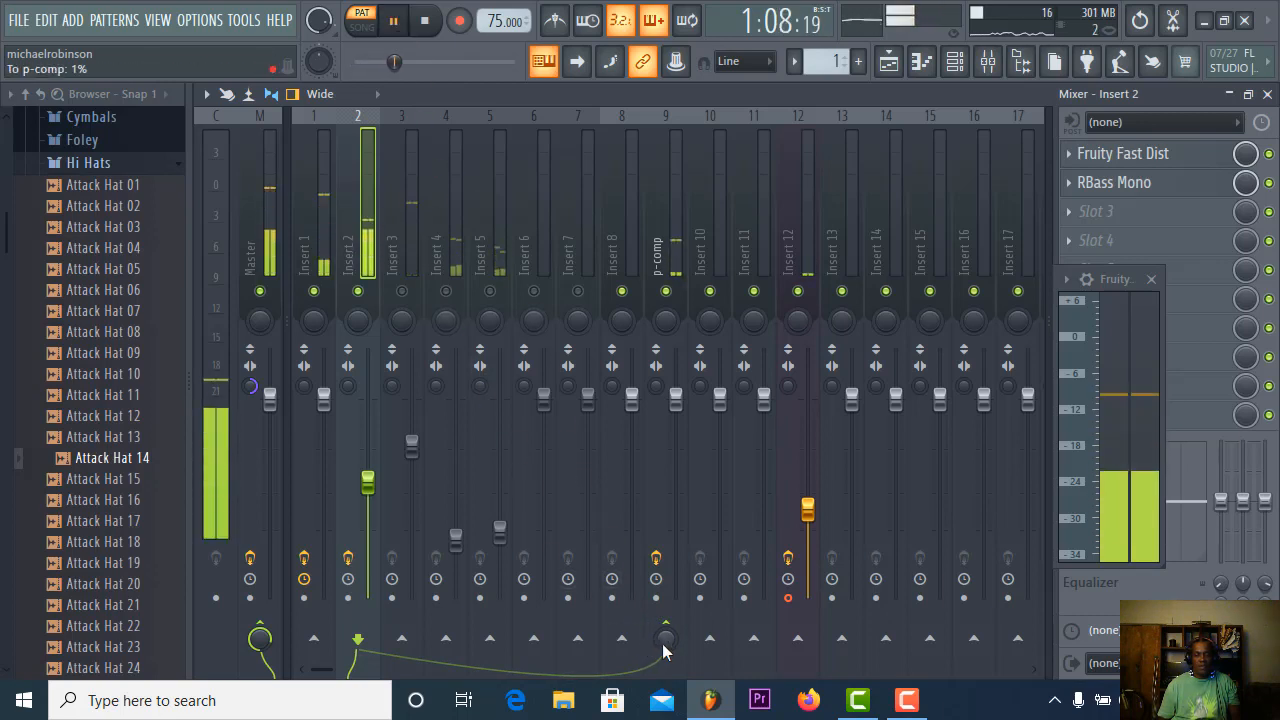
{"action": "left_click_drag", "start_coordinate": [665, 650], "coordinate": [665, 630]}
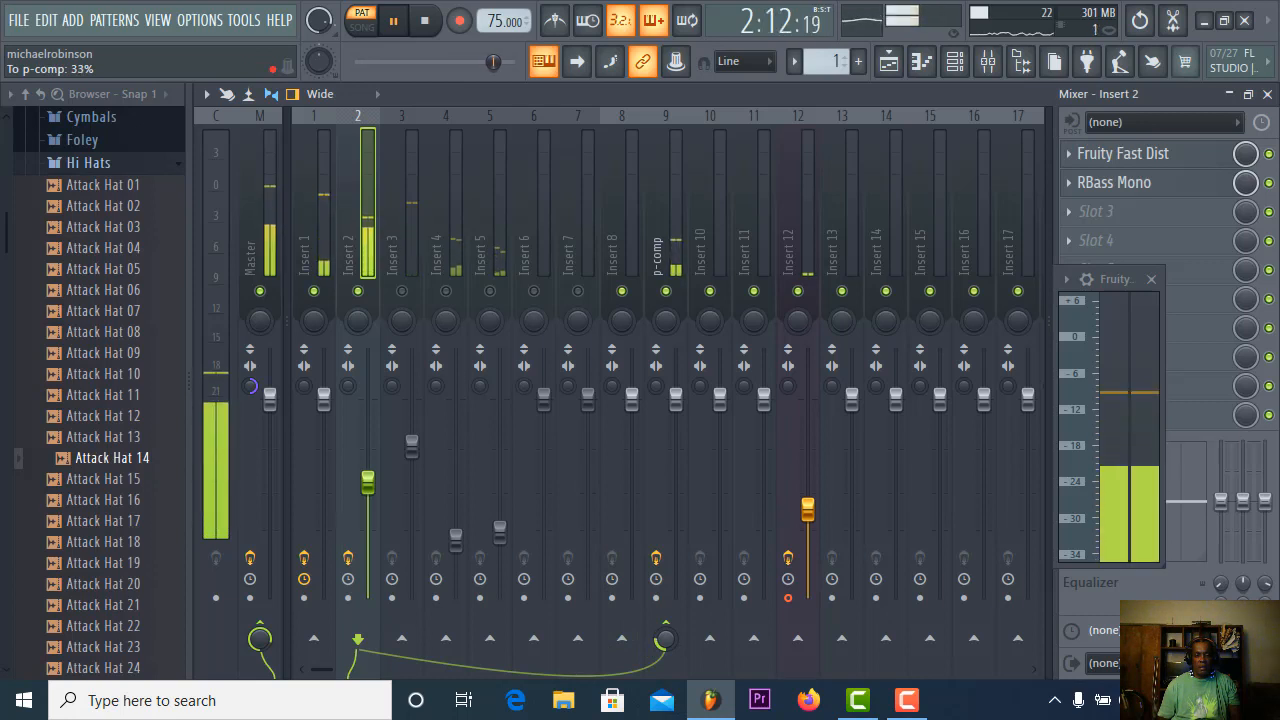
{"action": "left_click", "coordinate": [423, 22]}
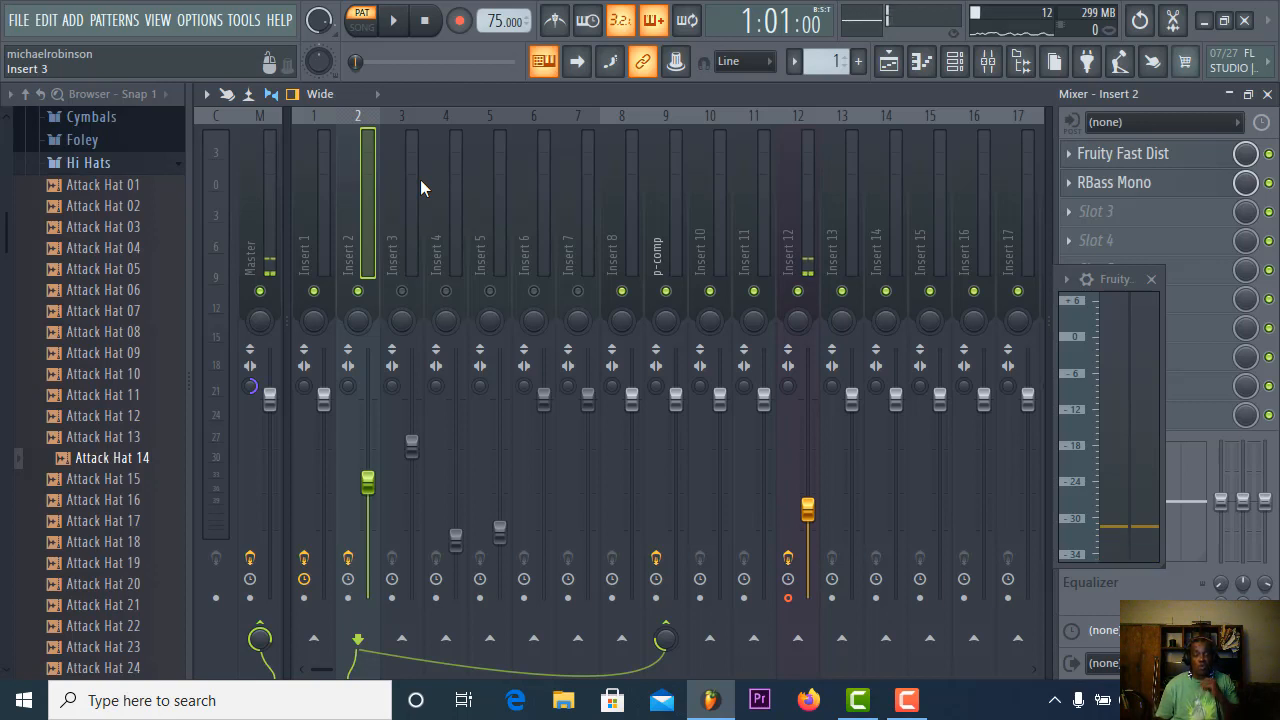
- Unmute Insert 3, route it to the p-comp track and adjust its send level during playback
{"action": "left_click", "coordinate": [402, 262]}
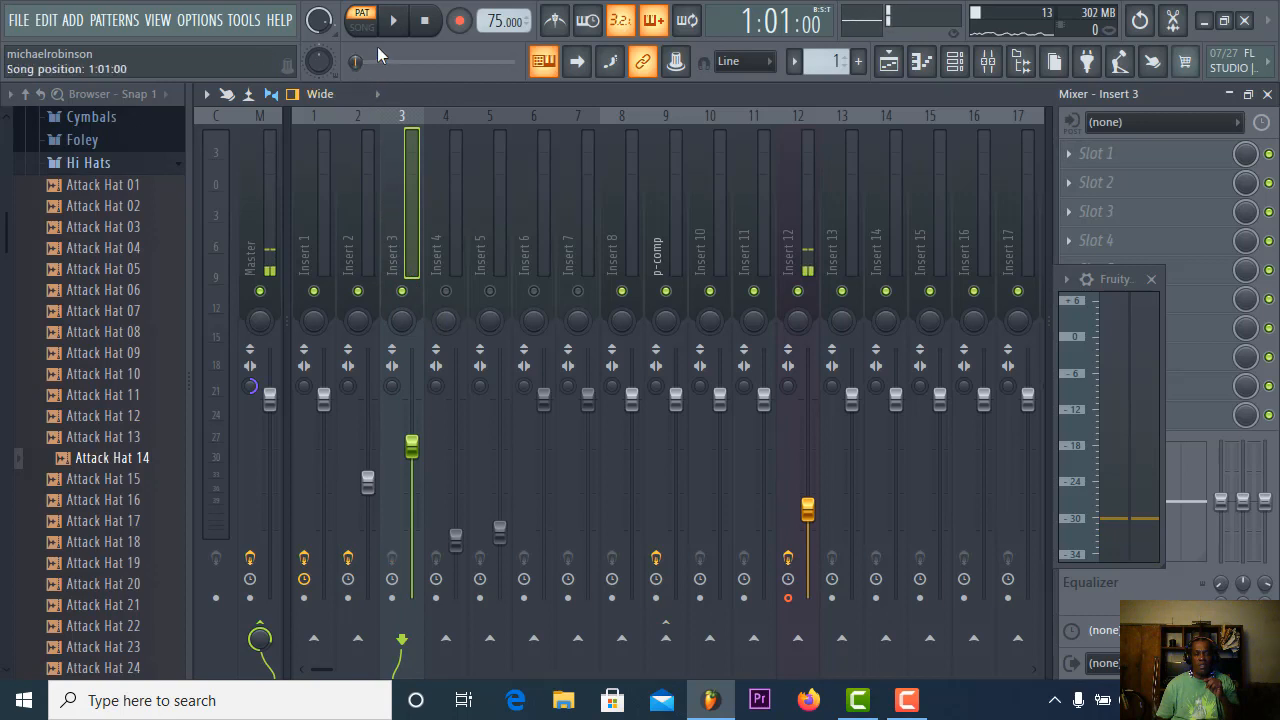
{"action": "left_click", "coordinate": [398, 22]}
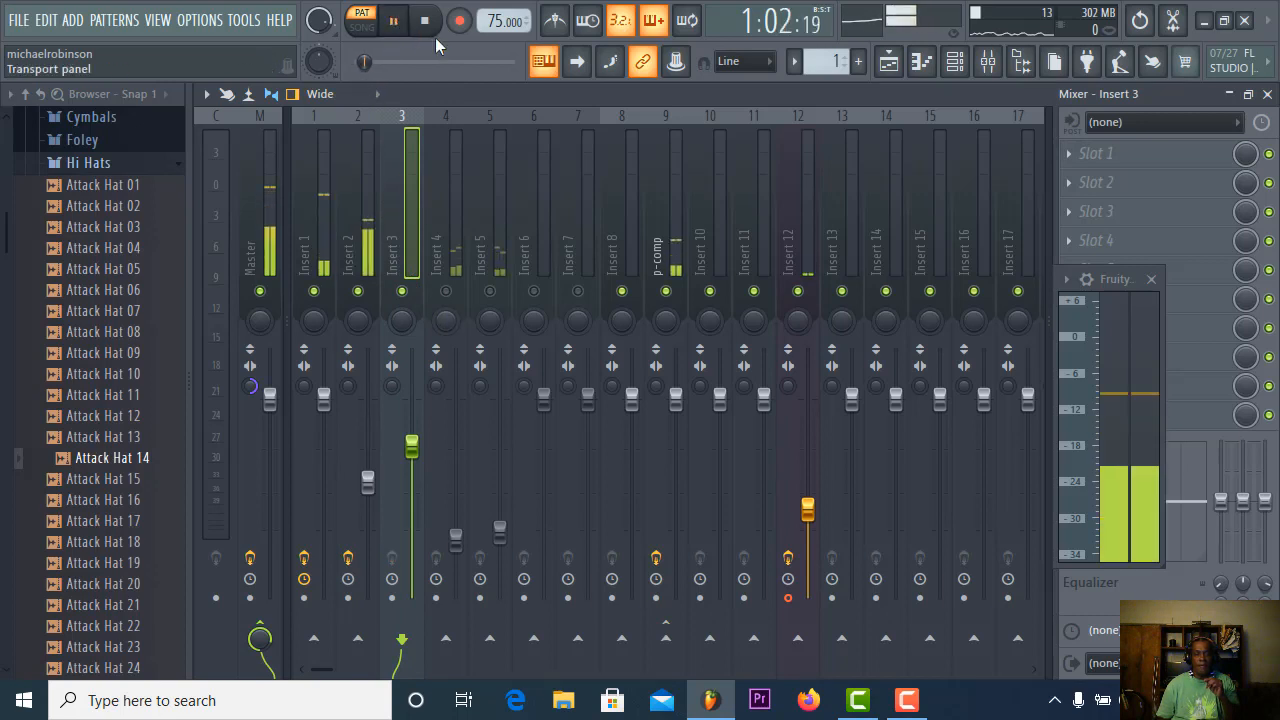
{"action": "right_click", "coordinate": [676, 640]}
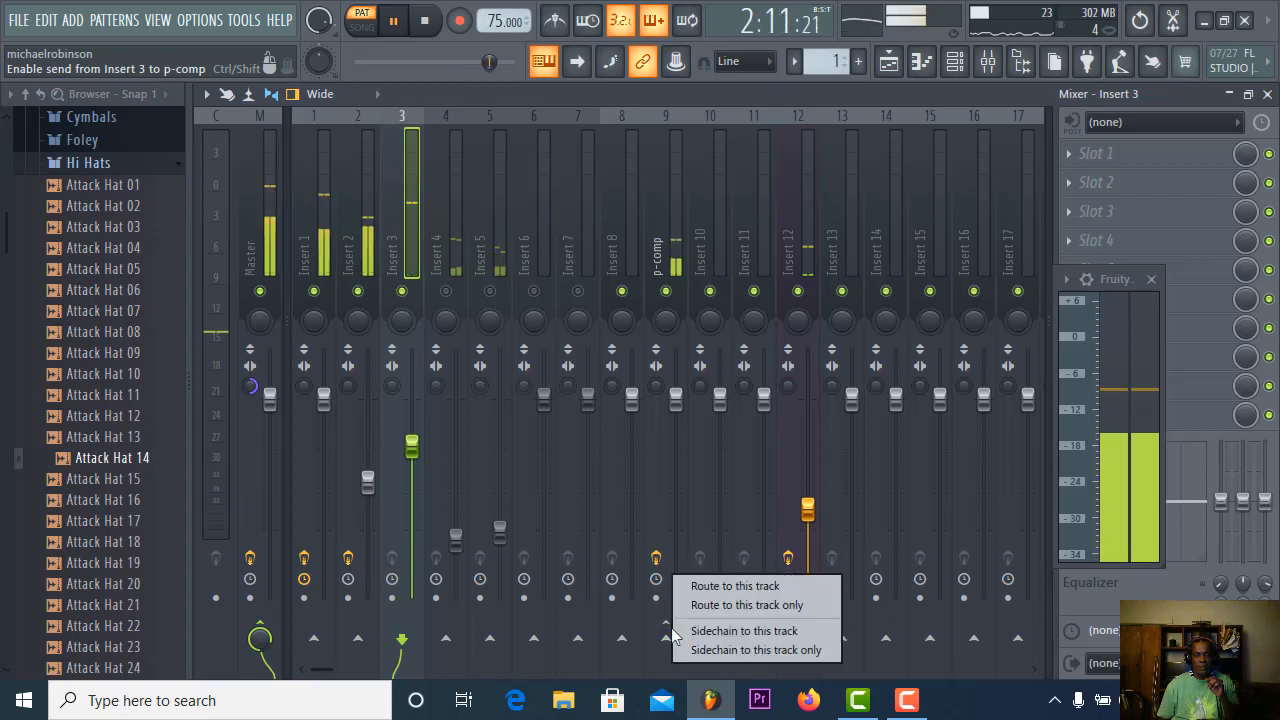
{"action": "left_click", "coordinate": [686, 604]}
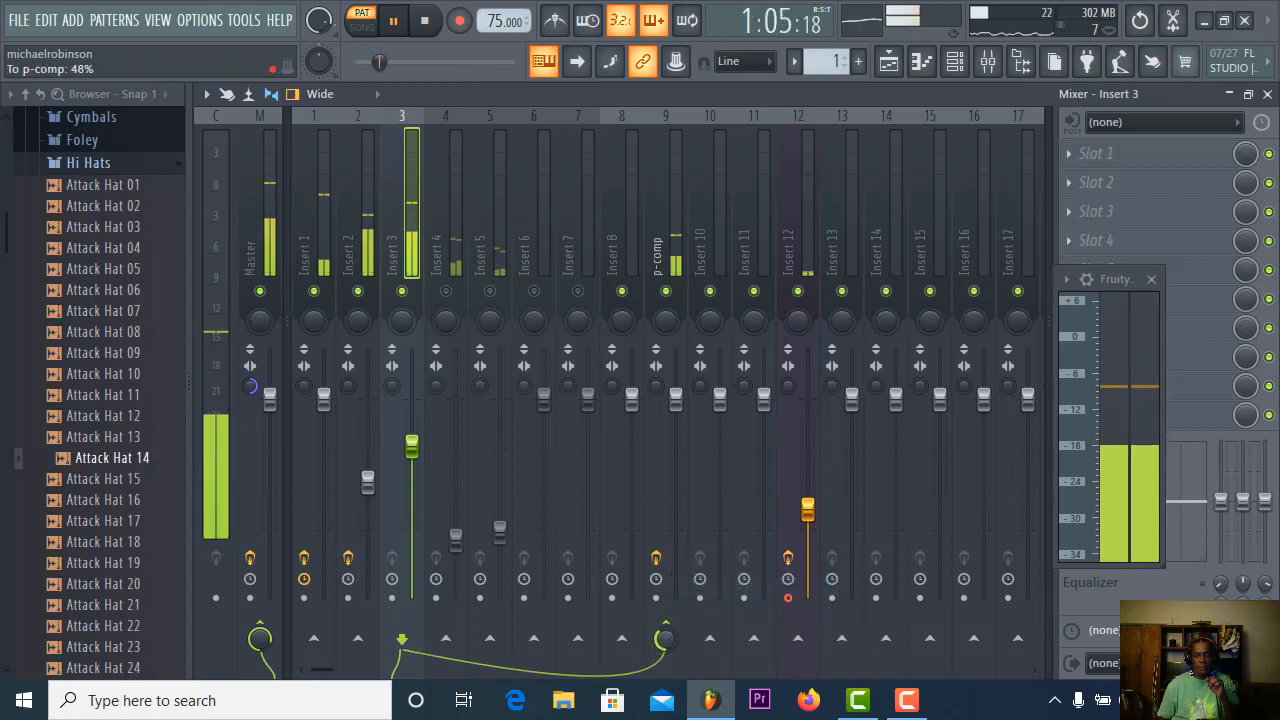
{"action": "left_click_drag", "start_coordinate": [665, 638], "coordinate": [665, 626]}
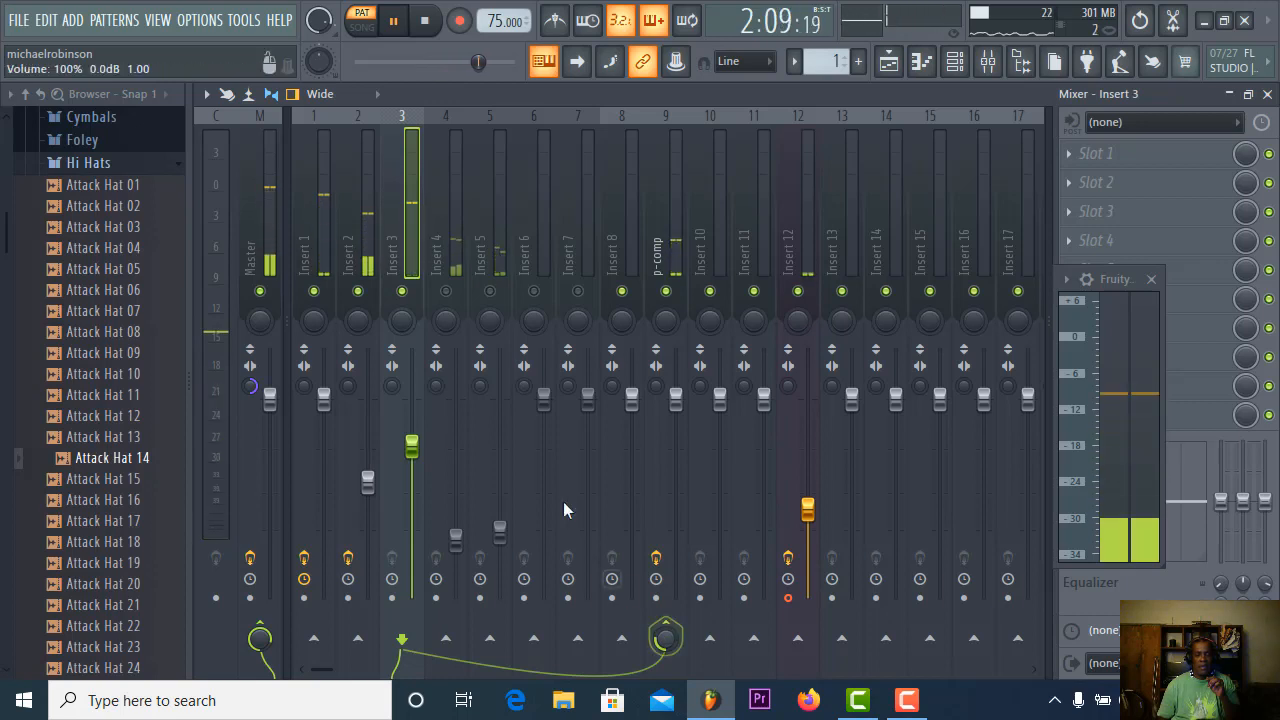
- Unmute Inserts 4 and 5, route Insert 4 to p-comp and lower its send level during playback
{"action": "left_click", "coordinate": [456, 246]}
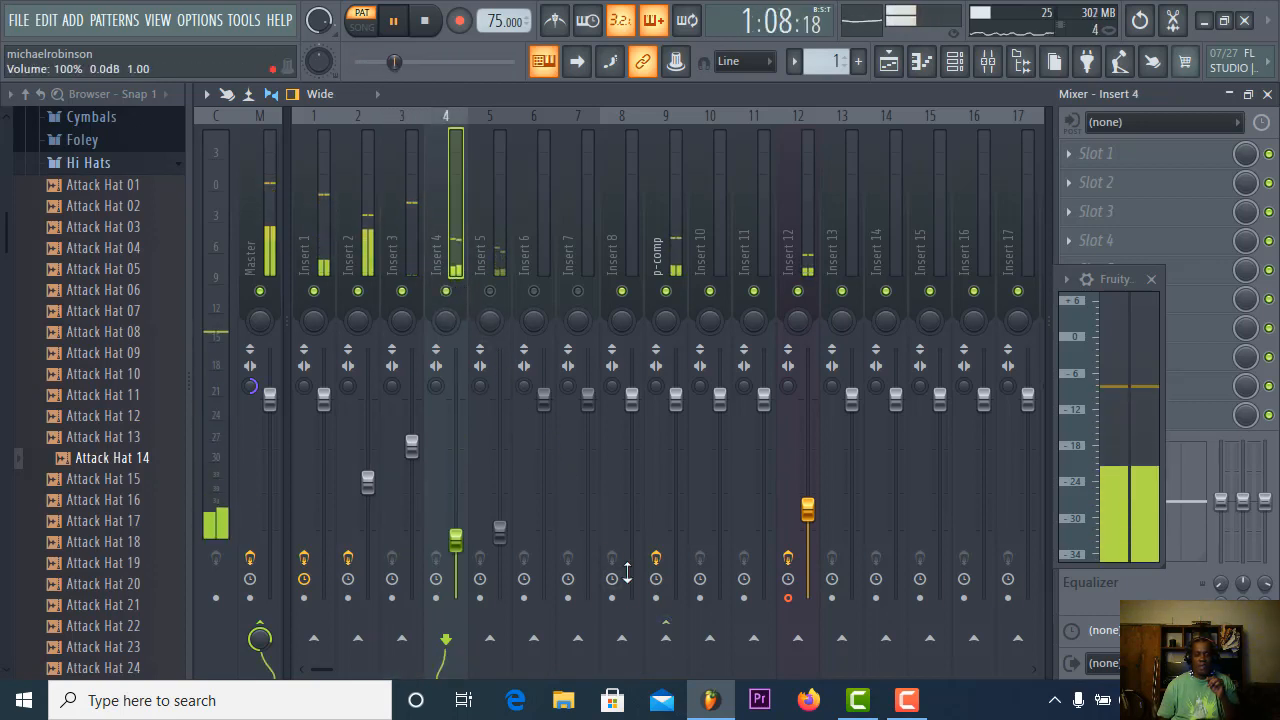
{"action": "right_click", "coordinate": [668, 632]}
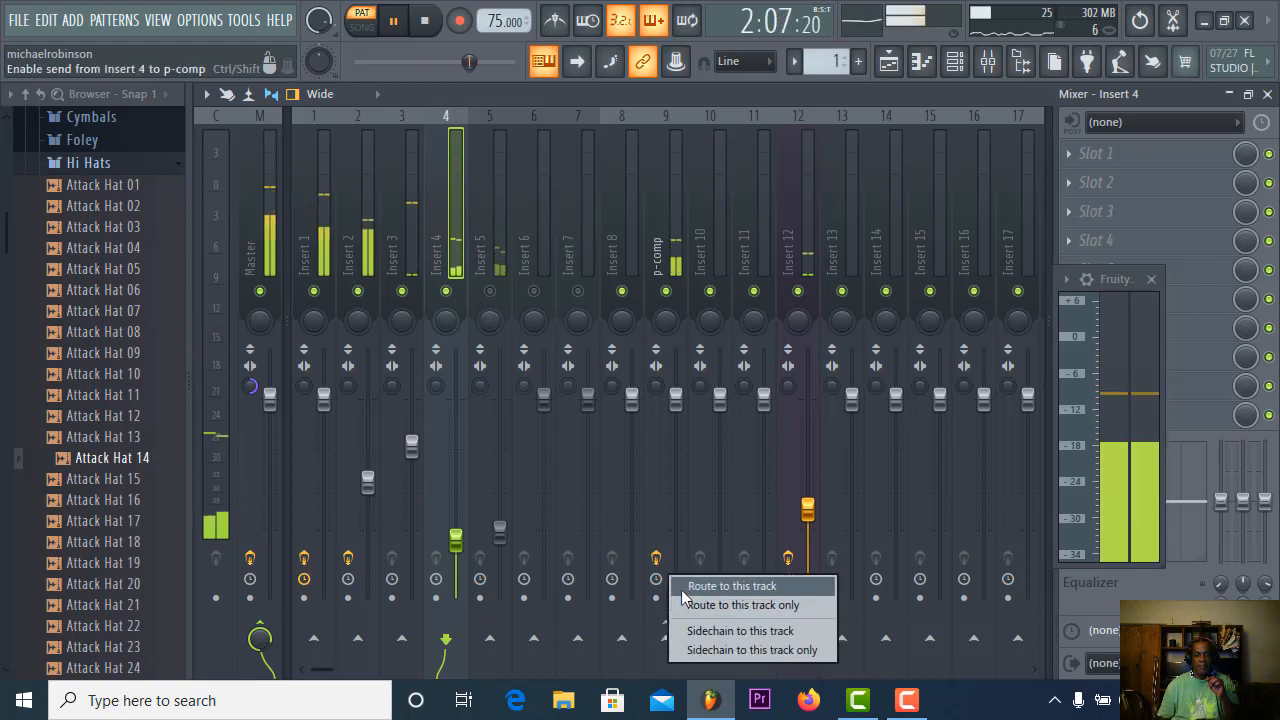
{"action": "left_click", "coordinate": [690, 586]}
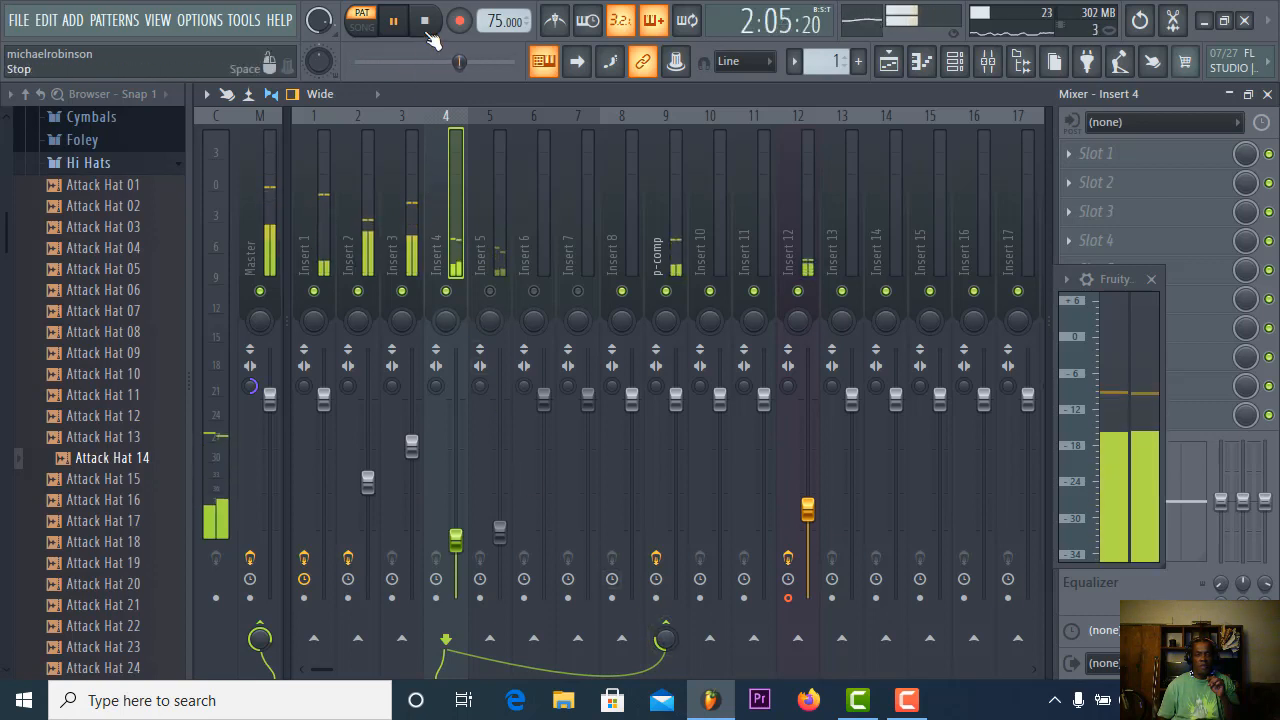
{"action": "left_click", "coordinate": [492, 291]}
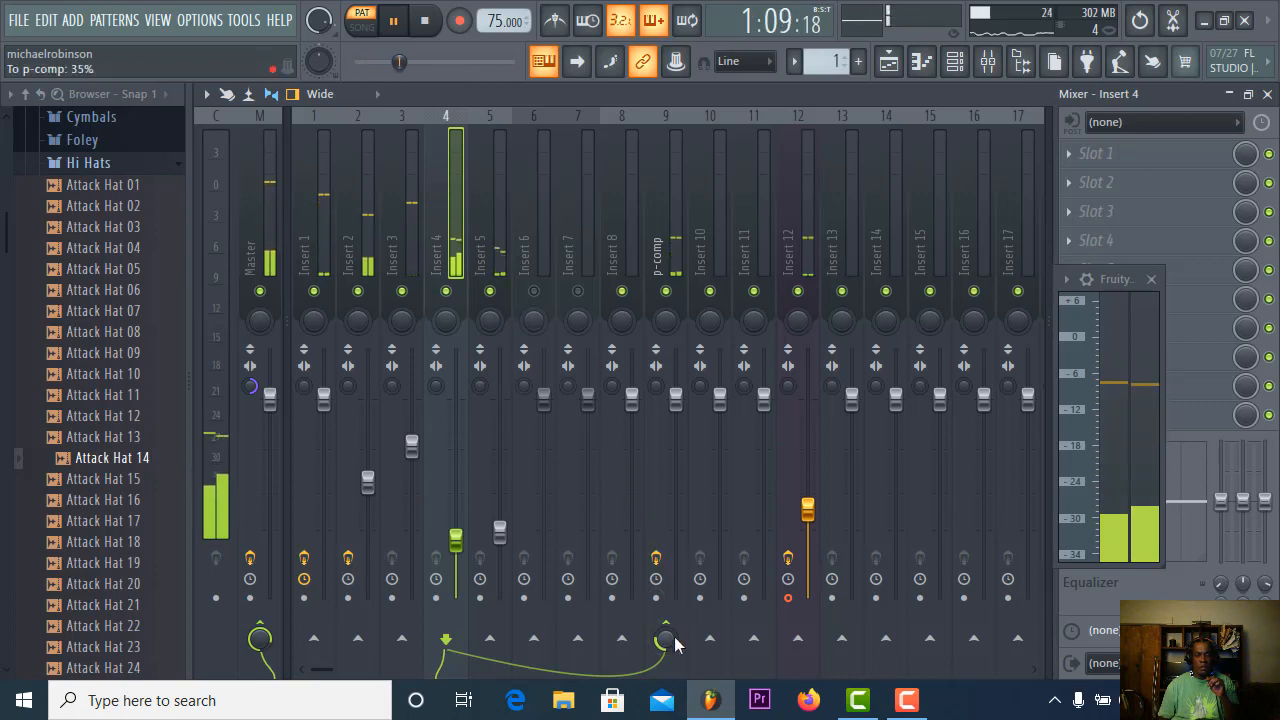
{"action": "left_click_drag", "start_coordinate": [665, 638], "coordinate": [665, 652]}
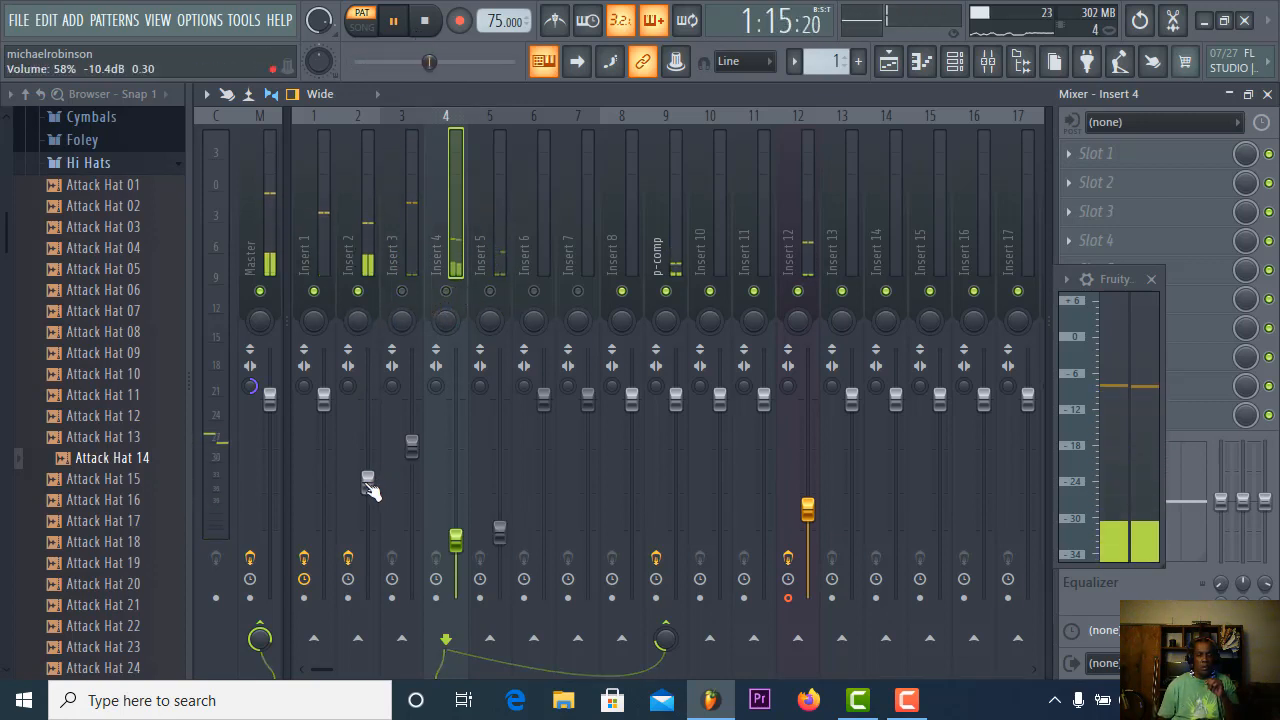
- Lower Insert 2's volume slightly, unmute Inserts 3 and 4, and reduce Insert 4's volume to 33%
{"action": "left_click_drag", "start_coordinate": [368, 485], "coordinate": [368, 492]}
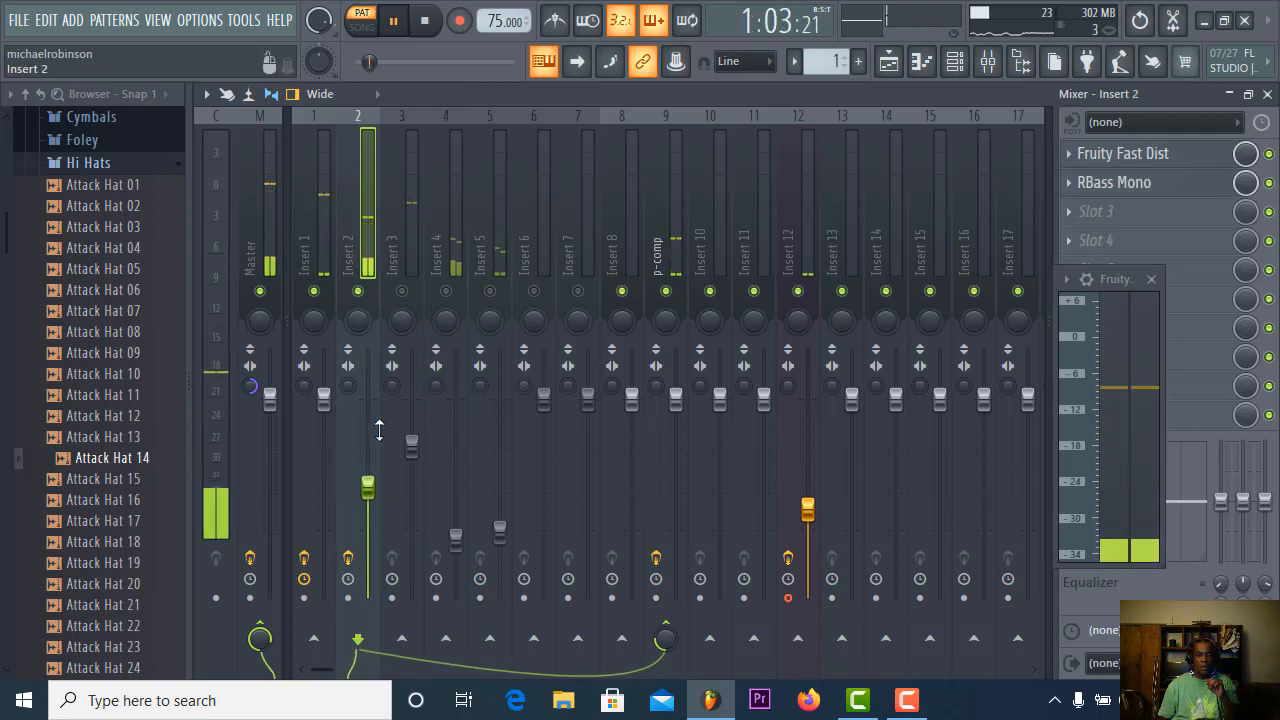
{"action": "left_click", "coordinate": [404, 292]}
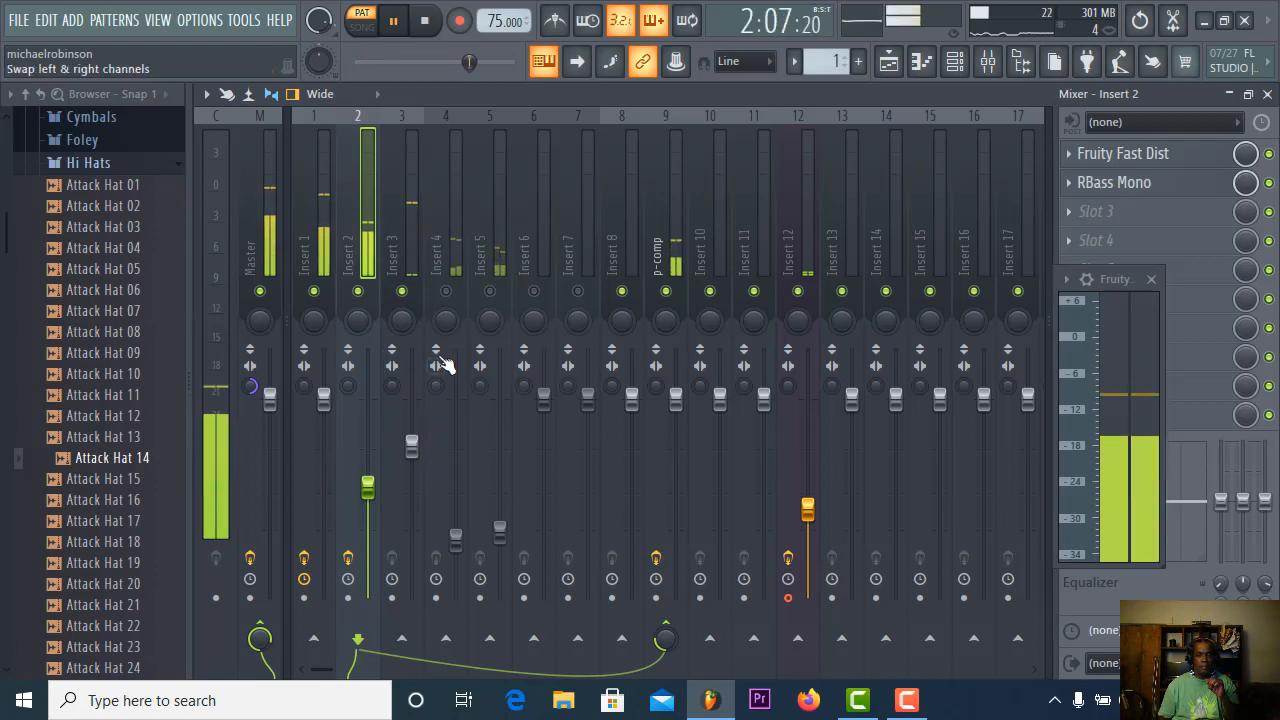
{"action": "left_click", "coordinate": [446, 291]}
{"action": "left_click_drag", "start_coordinate": [455, 540], "coordinate": [455, 557]}
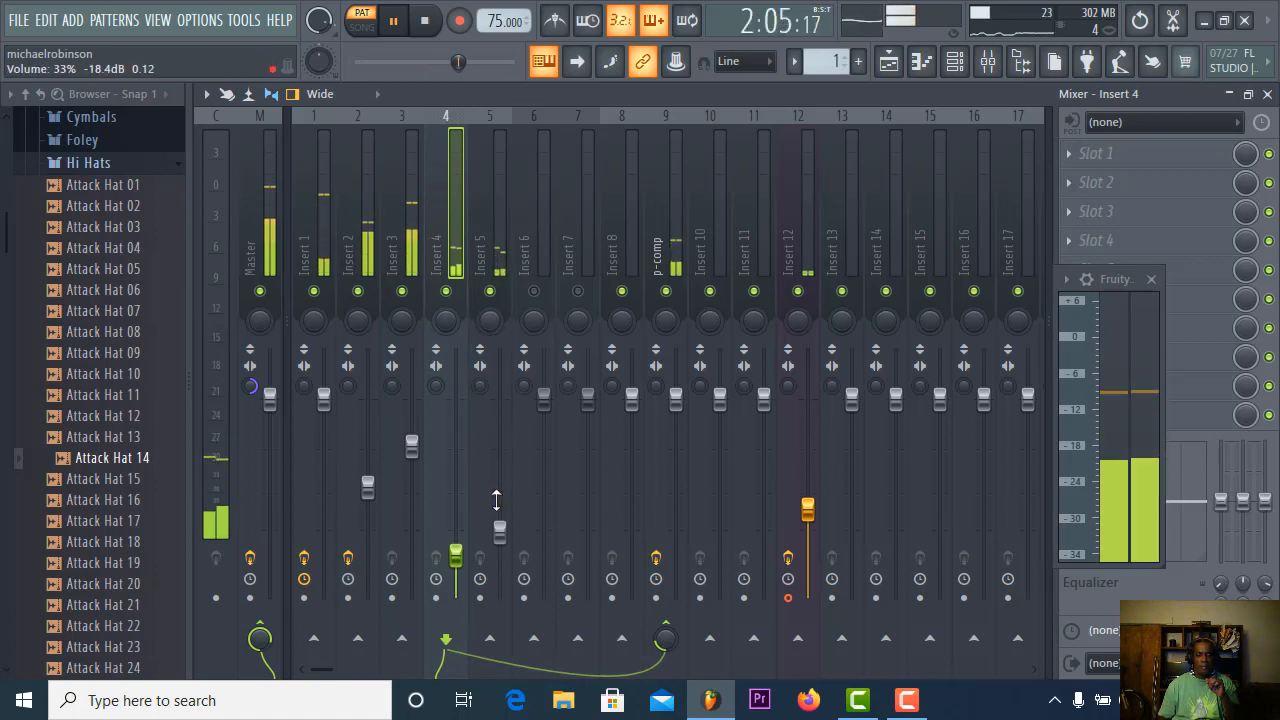
- Lower Insert 5's volume slightly during playback, and stop the pattern
{"action": "left_click_drag", "start_coordinate": [499, 530], "coordinate": [499, 540]}
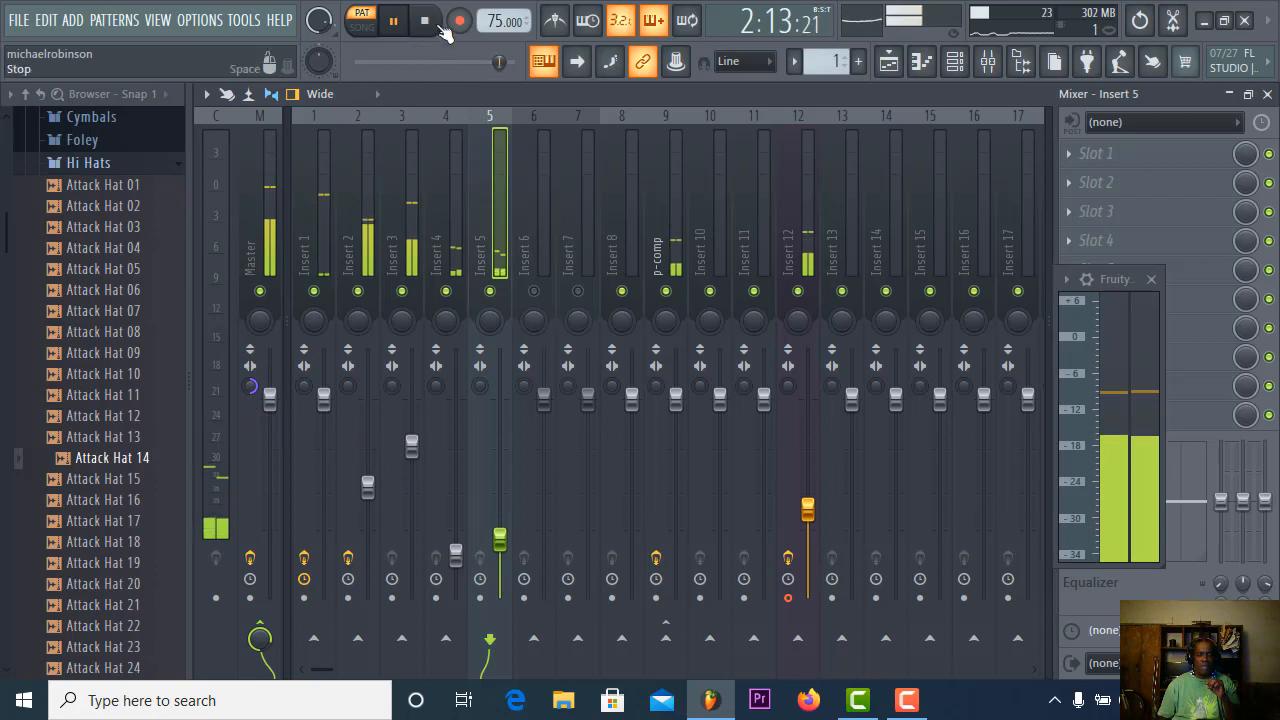
{"action": "left_click", "coordinate": [436, 26]}
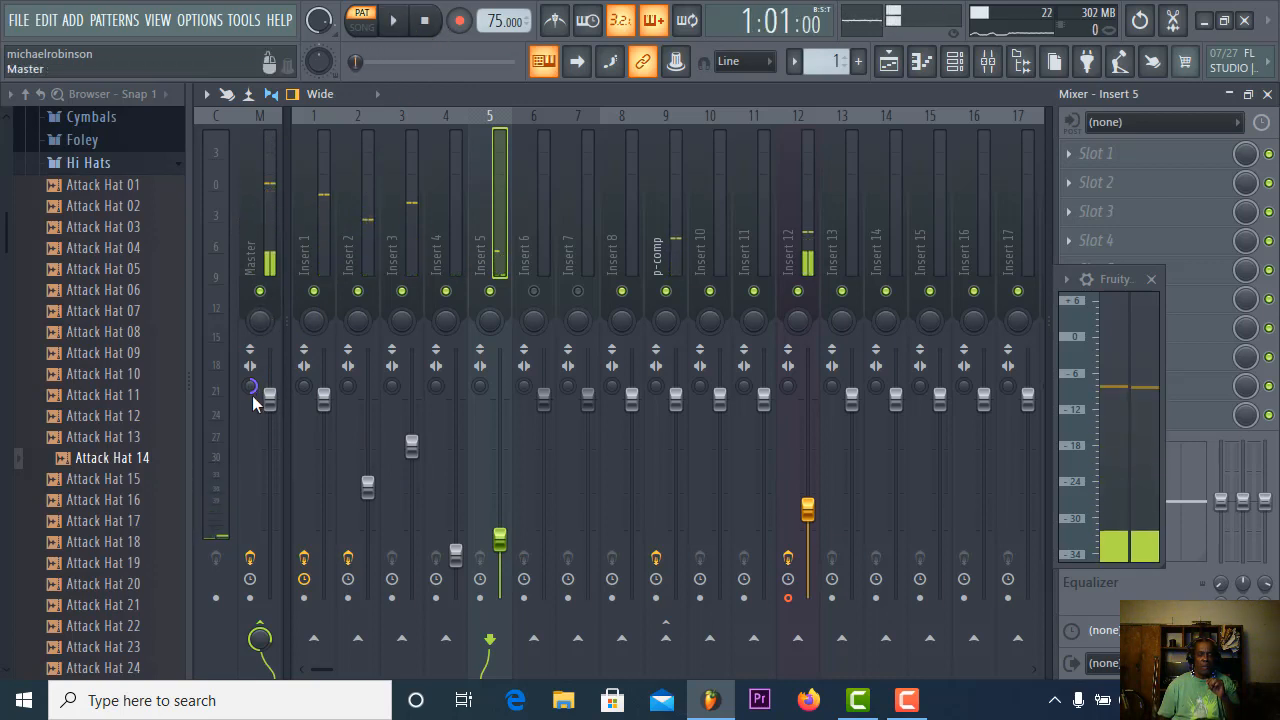
- Reset the Master track's stereo separation to centre, play the full mix to hear it, and stop
{"action": "left_click", "coordinate": [252, 398]}
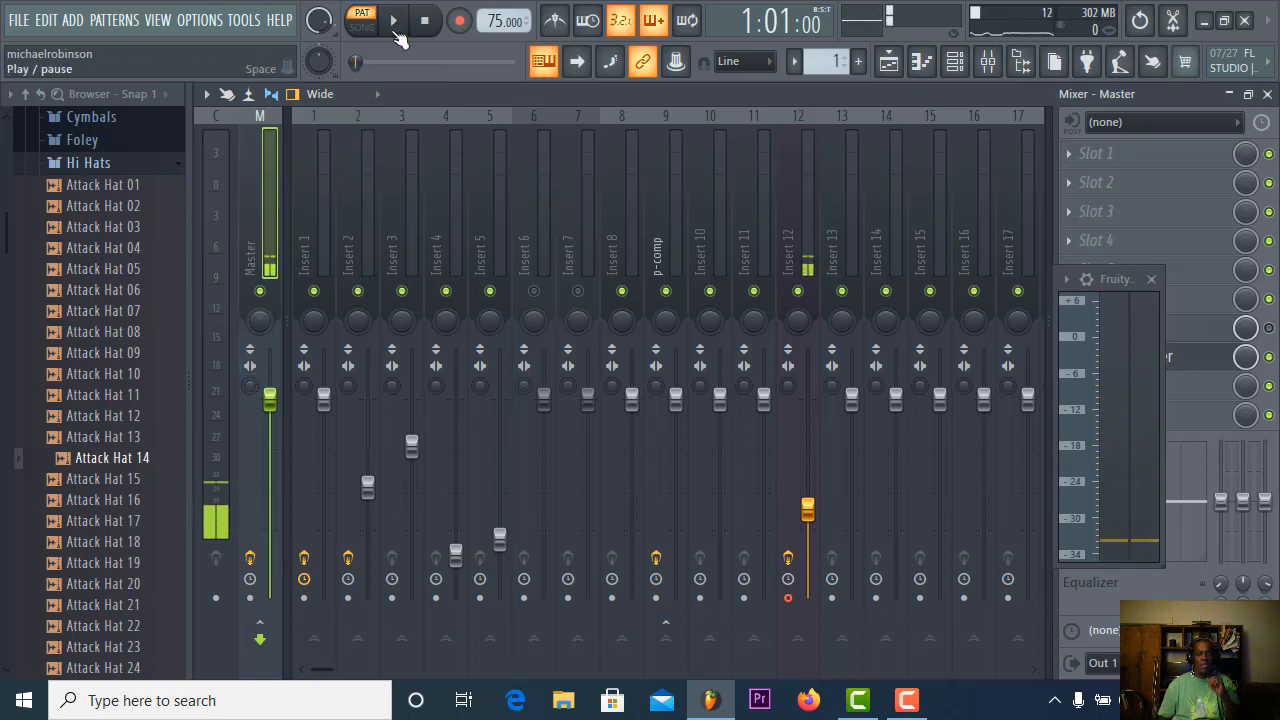
{"action": "left_click", "coordinate": [403, 24]}
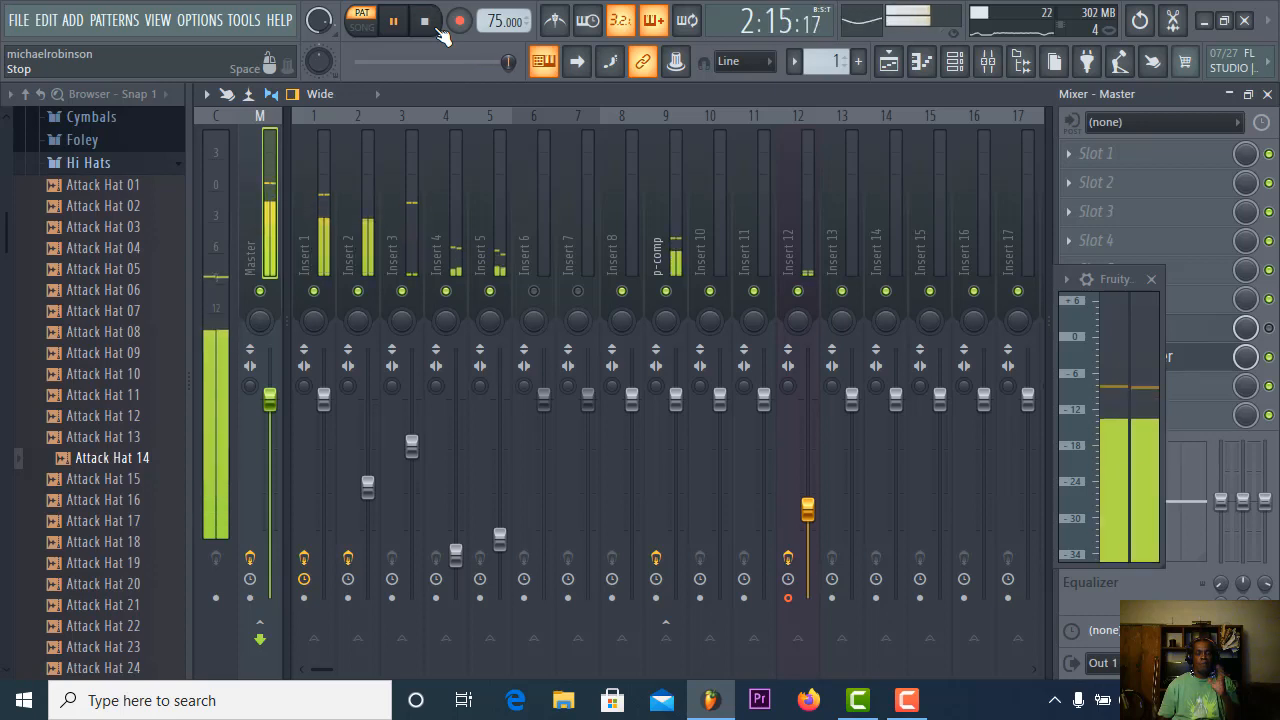
{"action": "left_click", "coordinate": [432, 24]}
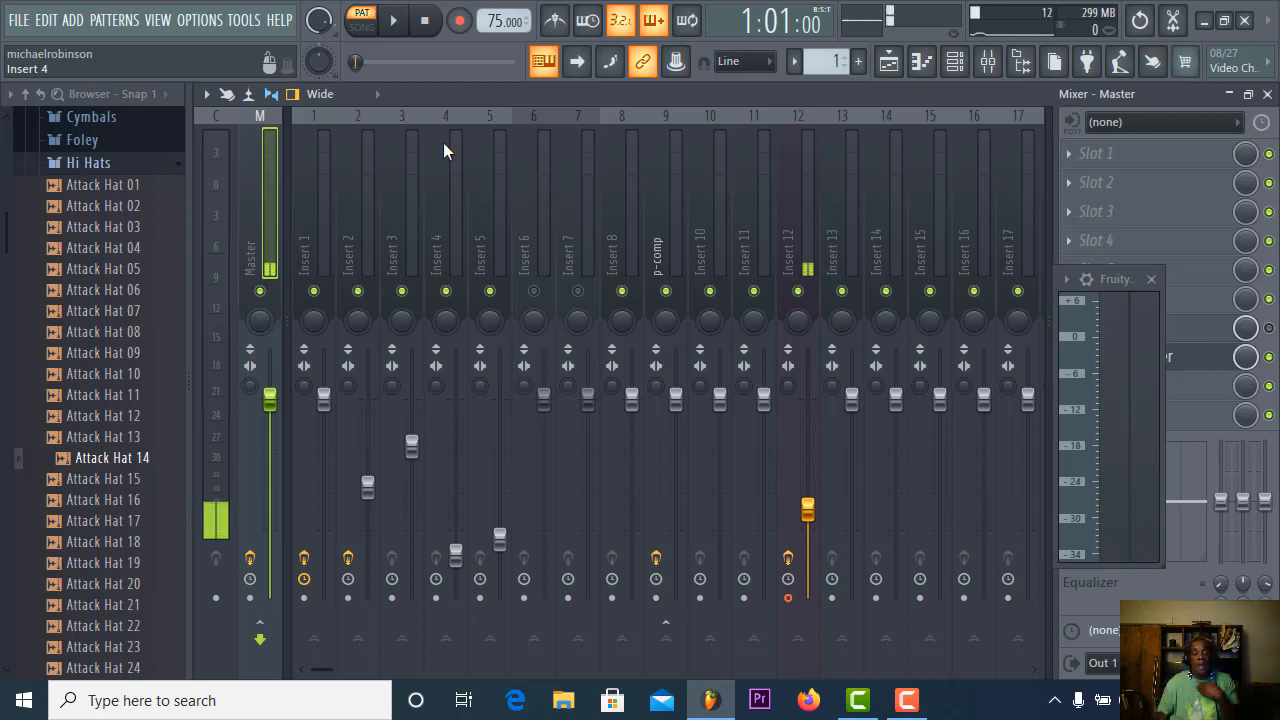
- Play the finished mix once more from the beginning of the pattern
{"action": "left_click", "coordinate": [423, 22]}
{"action": "key", "text": "space"}
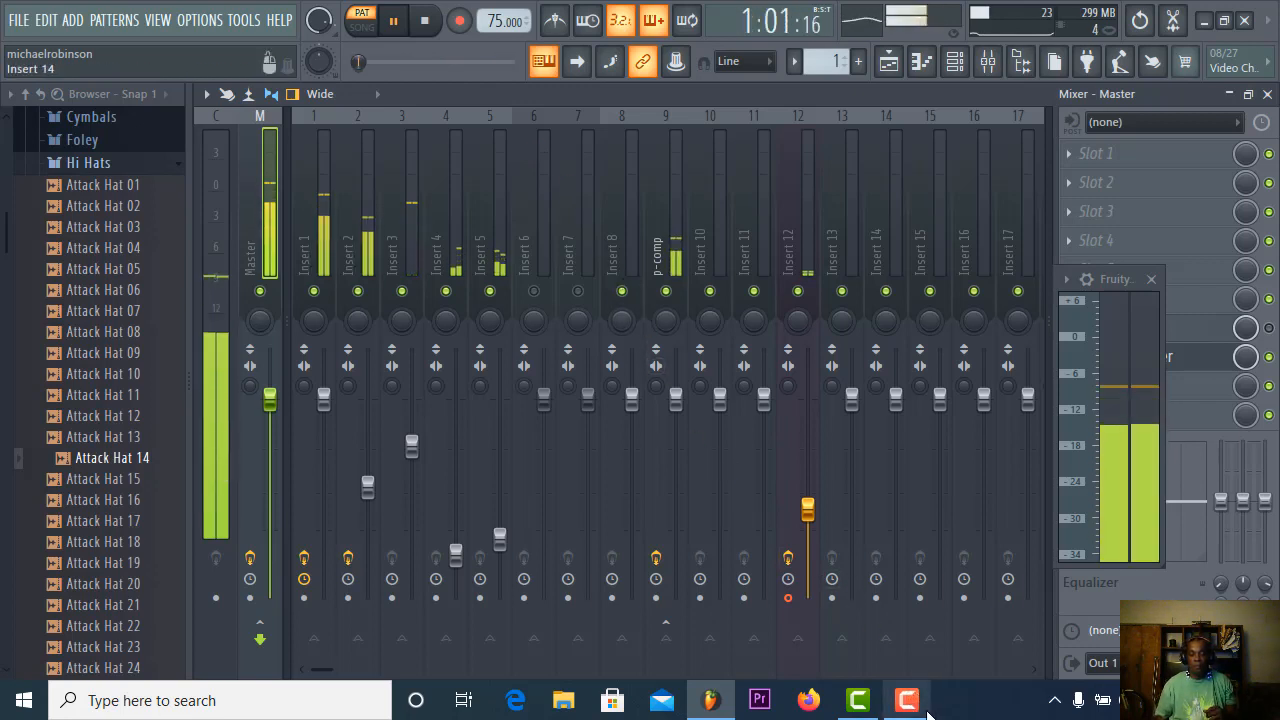
{"action": "mouse_move", "coordinate": [912, 710]}
{"action": "left_click", "coordinate": [900, 630]}
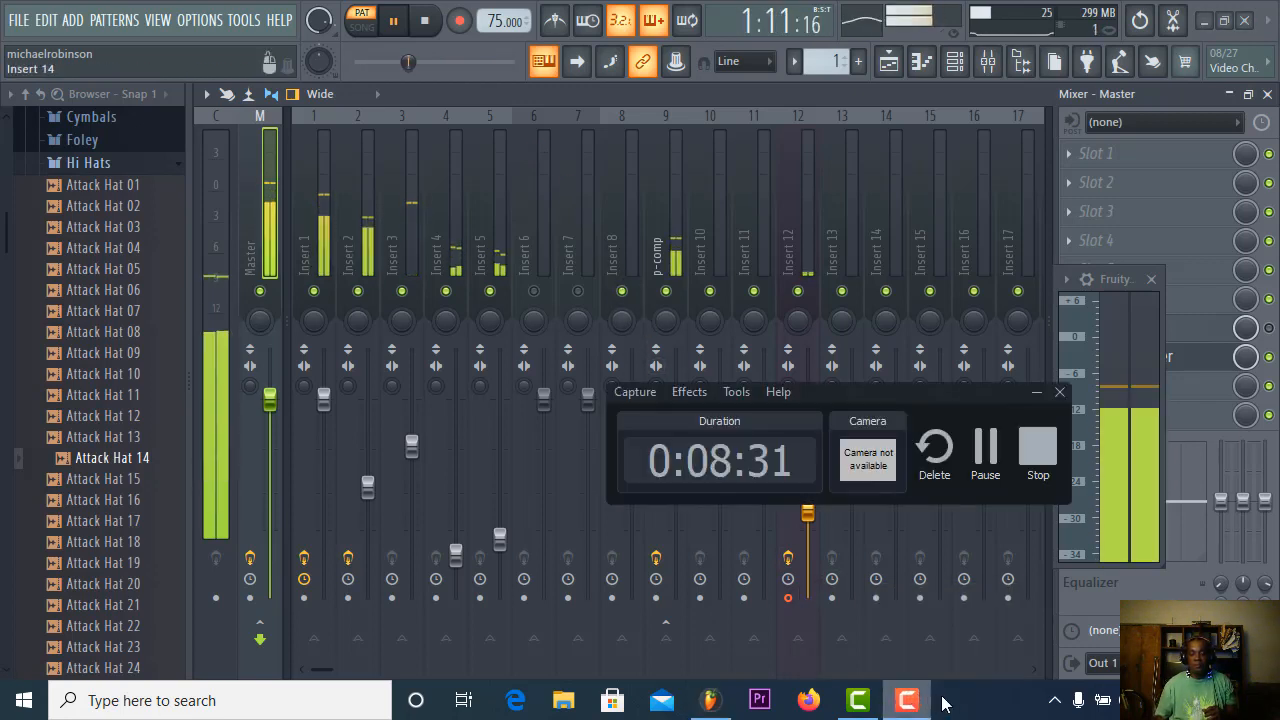